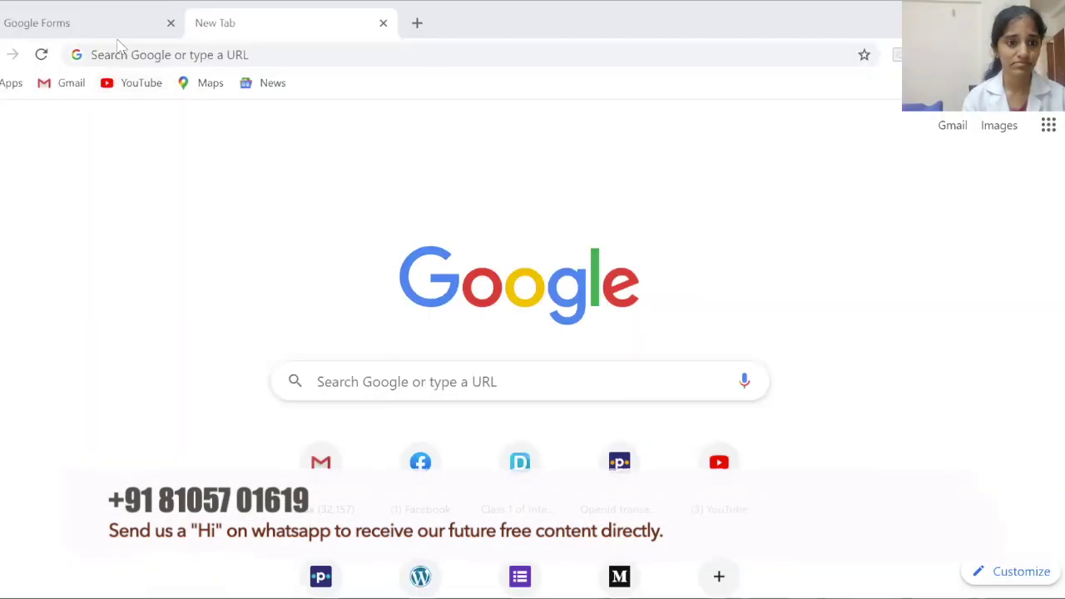
Search the web for "google form" and open the personal version of Google Forms.
{"action": "left_click", "coordinate": [117, 52]}
{"action": "type", "text": "g"}
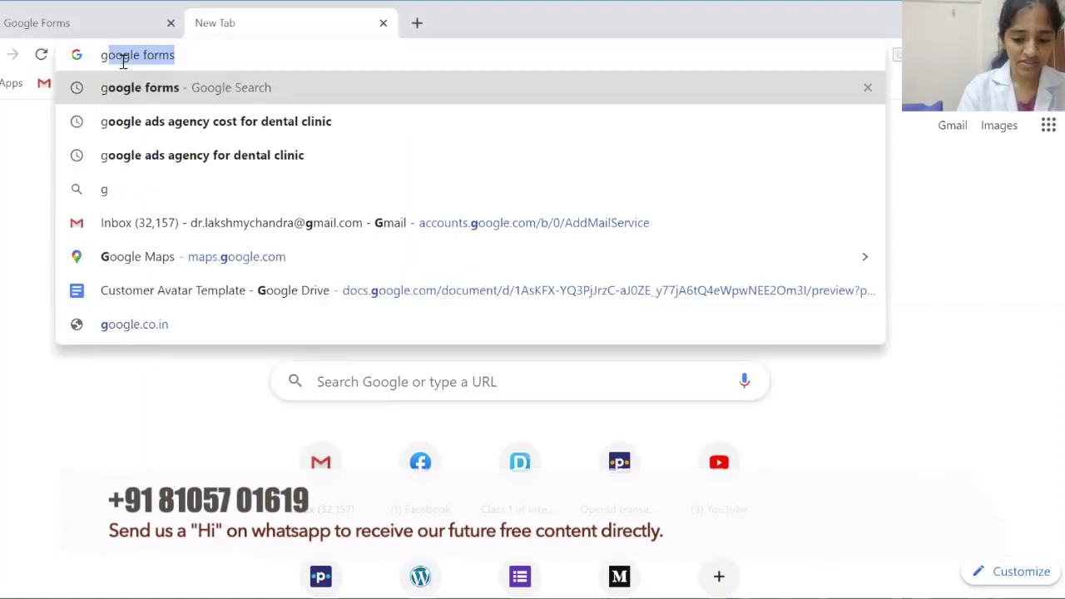
{"action": "type", "text": "oogle form"}
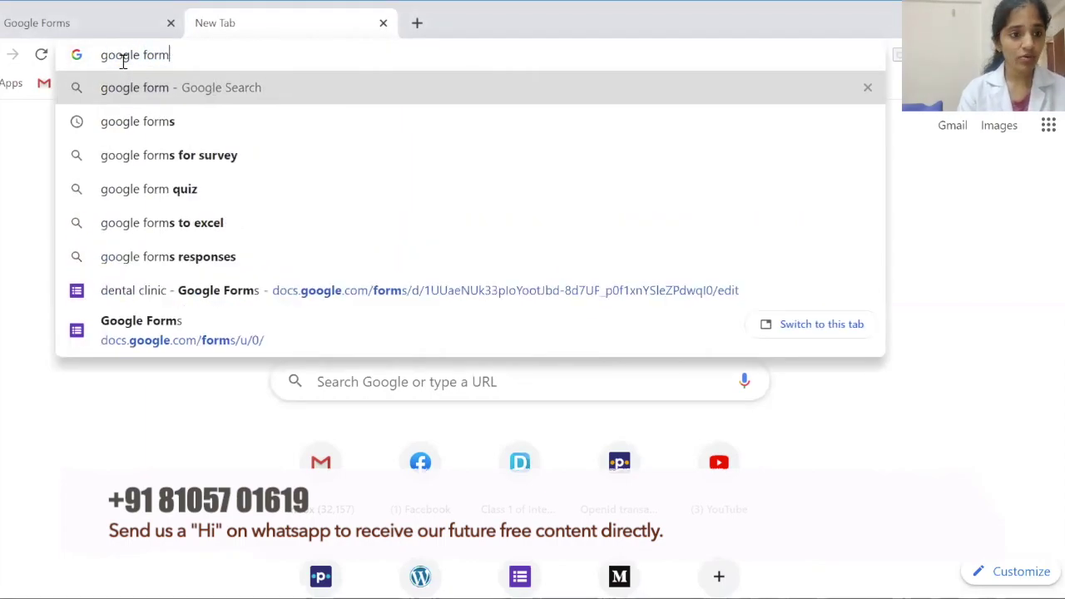
{"action": "key", "text": "Return"}
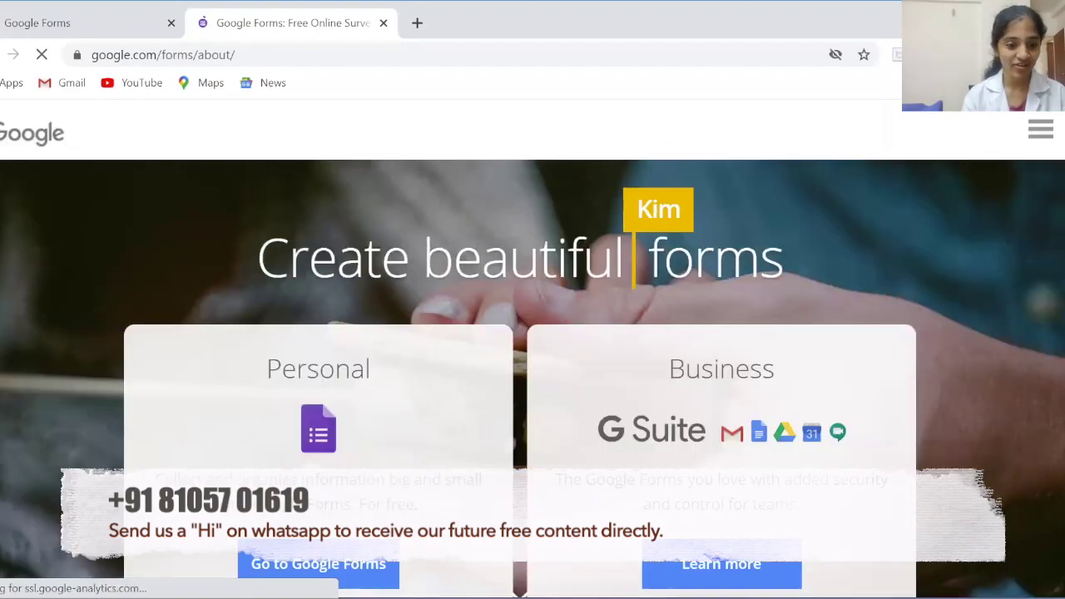
{"action": "left_click", "coordinate": [360, 563]}
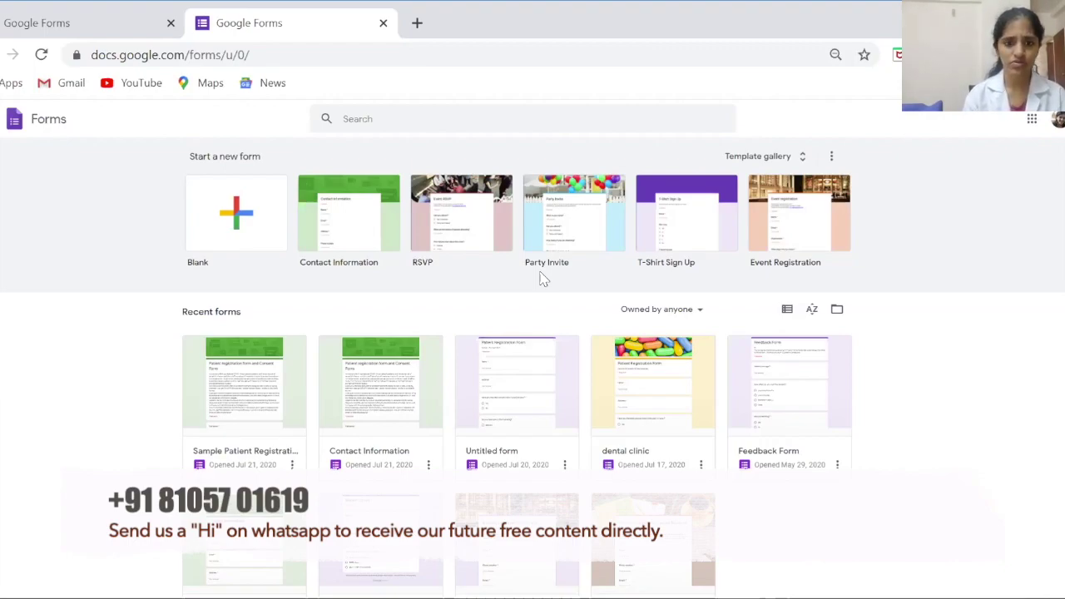
Create a new blank form and name the form file "Dental Clinic".
{"action": "left_click", "coordinate": [254, 233]}
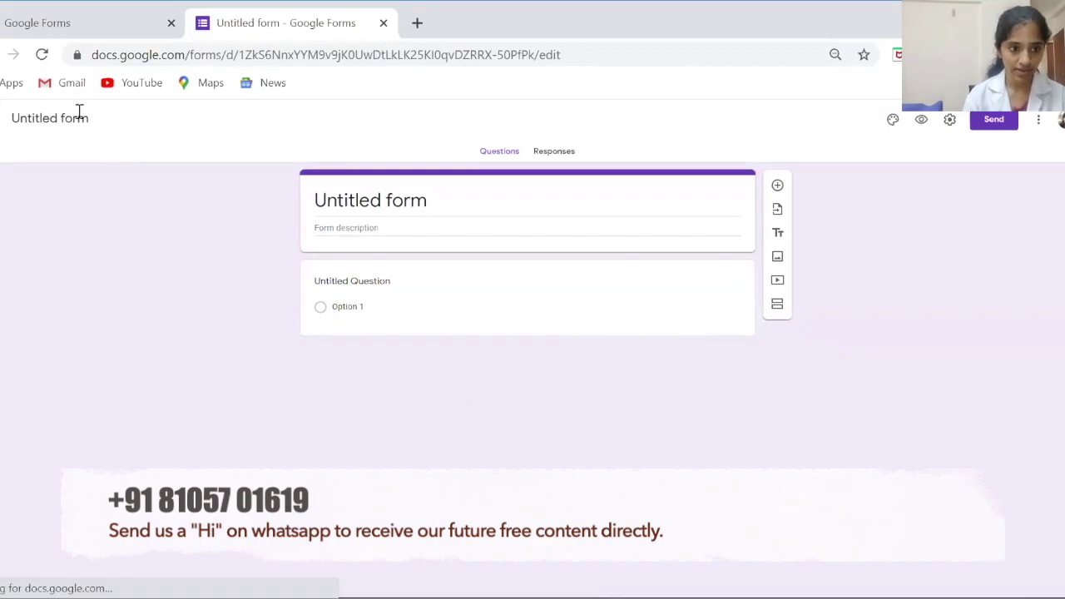
{"action": "left_click", "coordinate": [76, 122]}
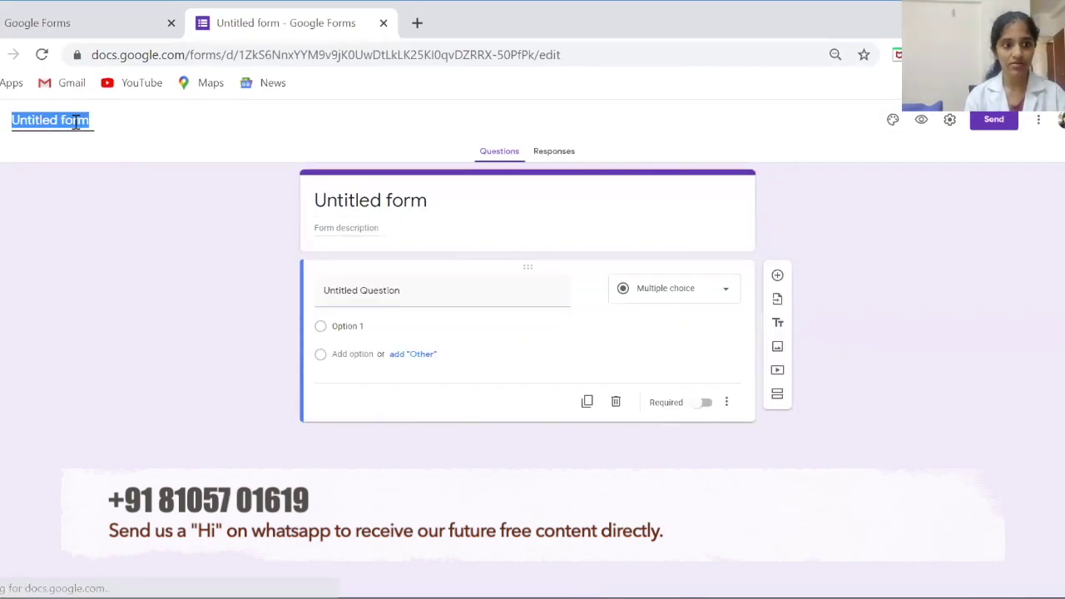
{"action": "type", "text": "D"}
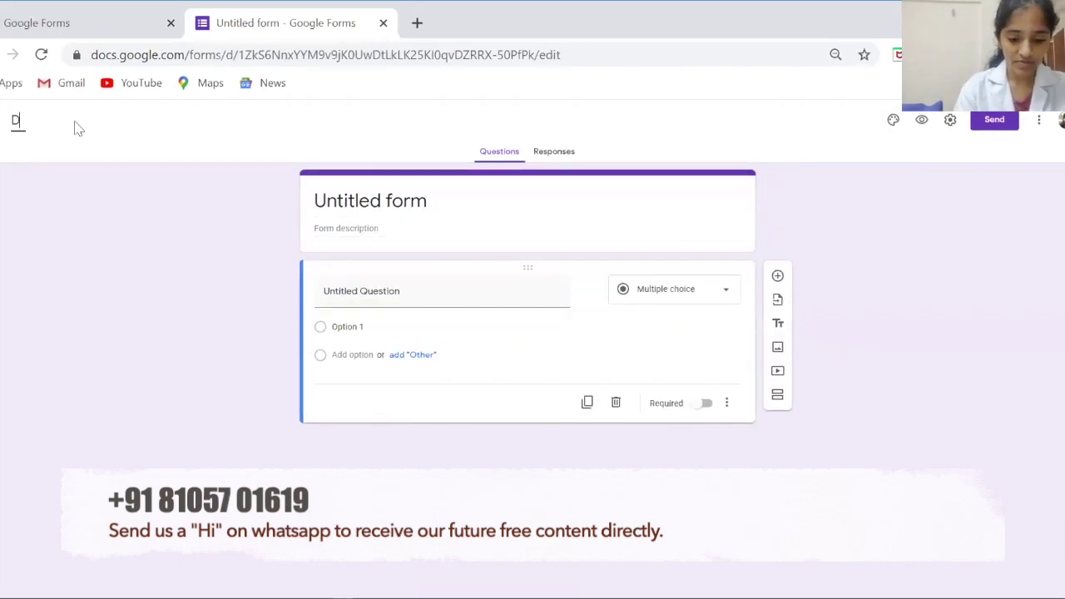
{"action": "type", "text": "ental Clinic"}
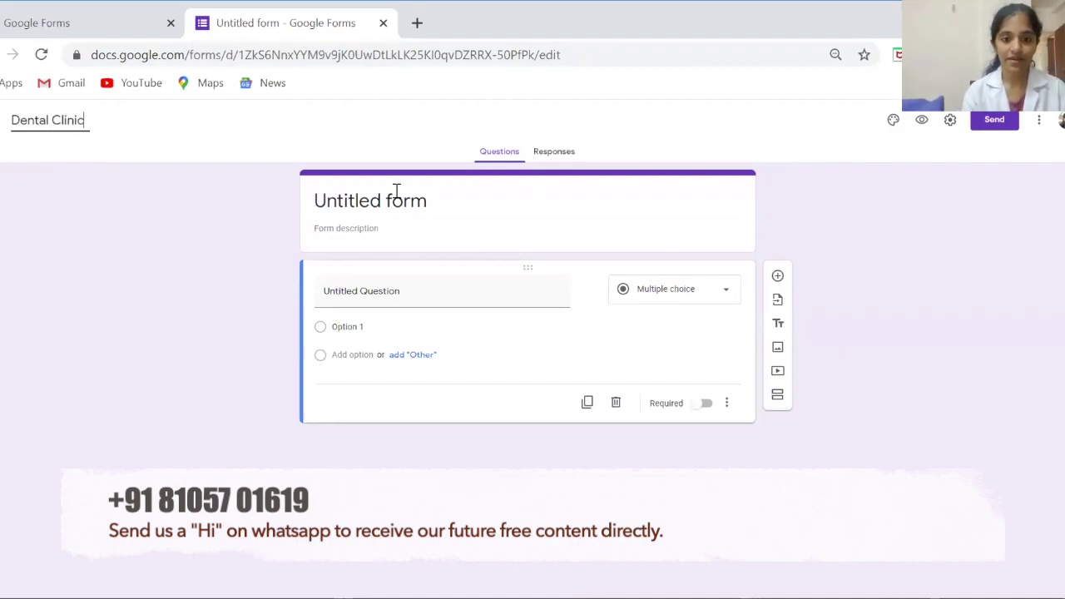
Replace the form's heading with "Patient Registration form and consent form", correcting the spelling of "Patient".
{"action": "left_click", "coordinate": [396, 194]}
{"action": "key", "text": "BackSpace"}
{"action": "key", "text": "BackSpace"}
{"action": "key", "text": "BackSpace"}
{"action": "key", "text": "BackSpace"}
{"action": "key", "text": "BackSpace"}
{"action": "key", "text": "BackSpace"}
{"action": "key", "text": "BackSpace"}
{"action": "key", "text": "BackSpace"}
{"action": "type", "text": "al"}
{"action": "key", "text": "BackSpace"}
{"action": "key", "text": "BackSpace"}
{"action": "key", "text": "BackSpace"}
{"action": "key", "text": "BackSpace"}
{"action": "key", "text": "BackSpace"}
{"action": "key", "text": "BackSpace"}
{"action": "type", "text": "Pa"}
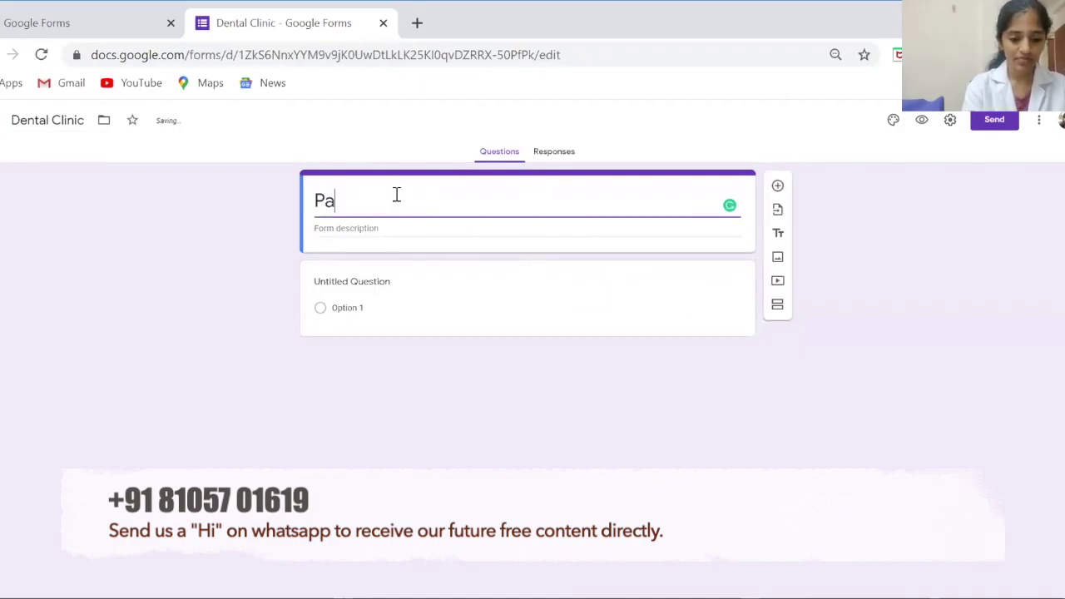
{"action": "type", "text": "teint Re"}
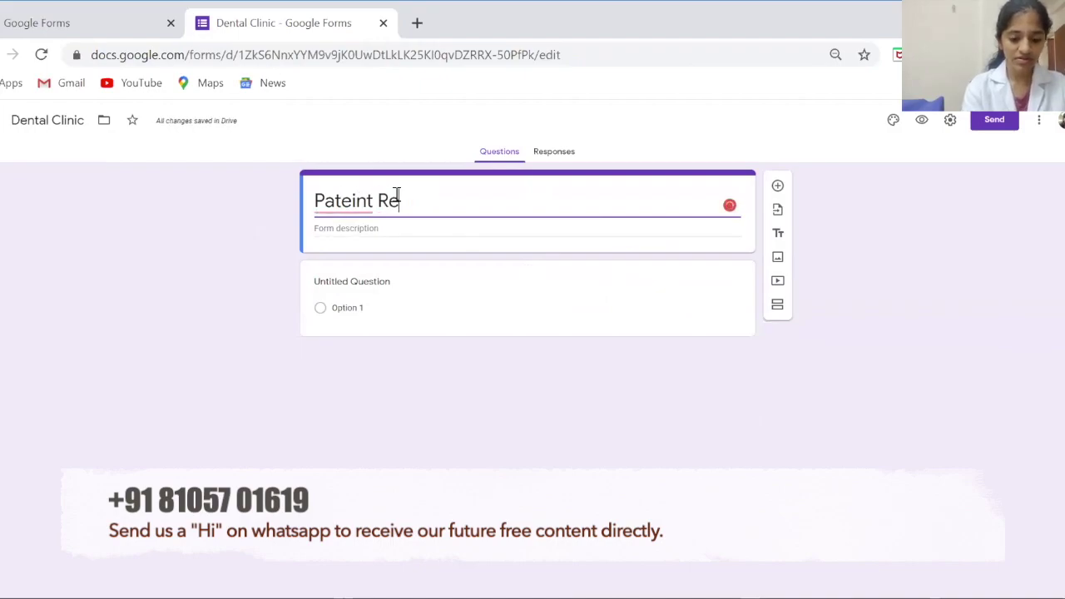
{"action": "type", "text": "gistration "}
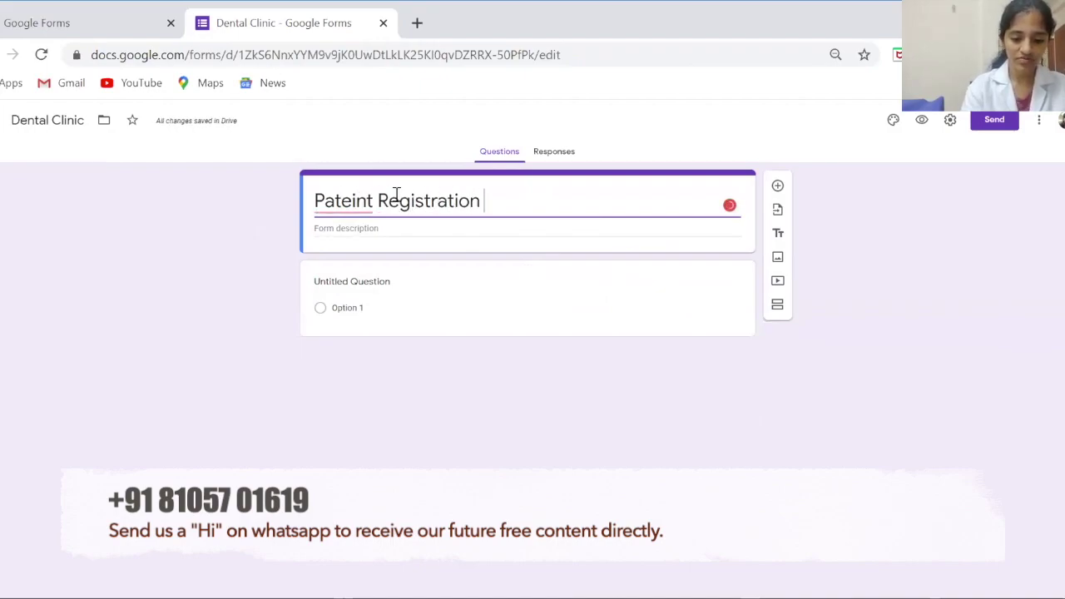
{"action": "type", "text": "form and const"}
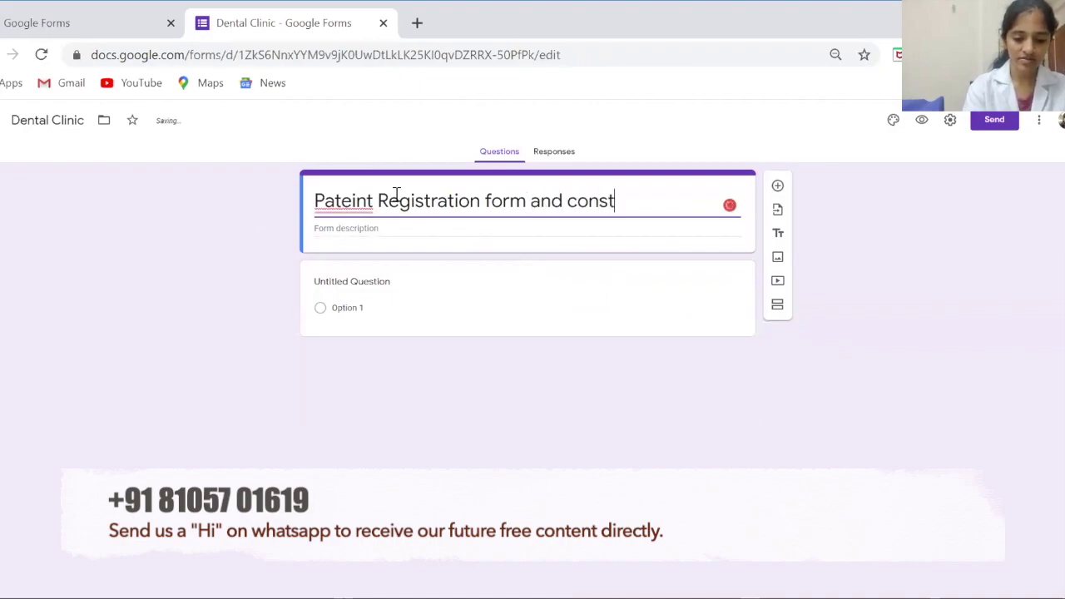
{"action": "key", "text": "BackSpace"}
{"action": "type", "text": "ent form"}
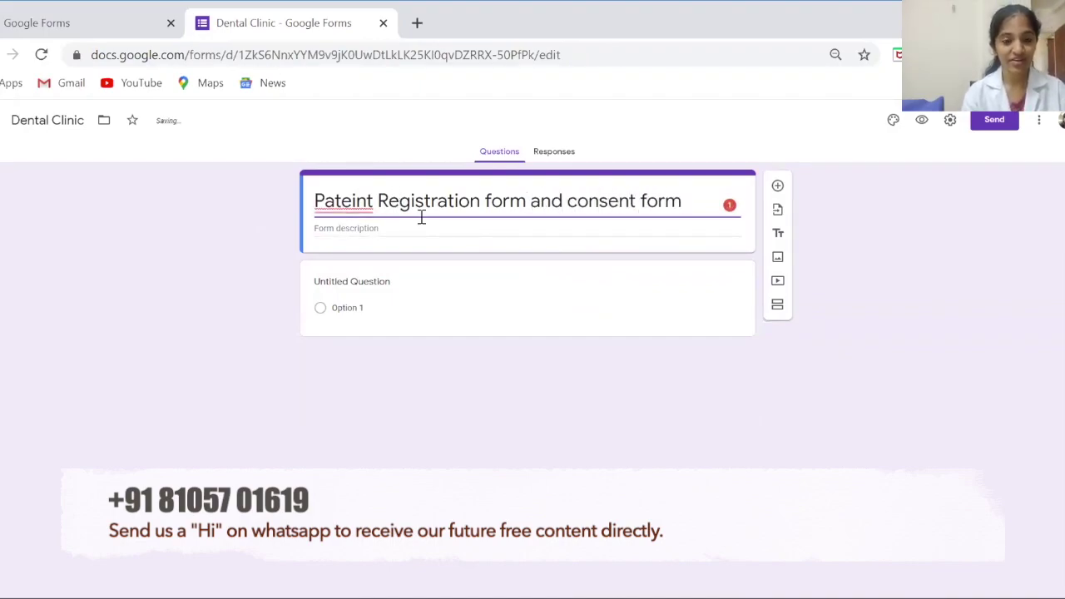
{"action": "mouse_move", "coordinate": [339, 208]}
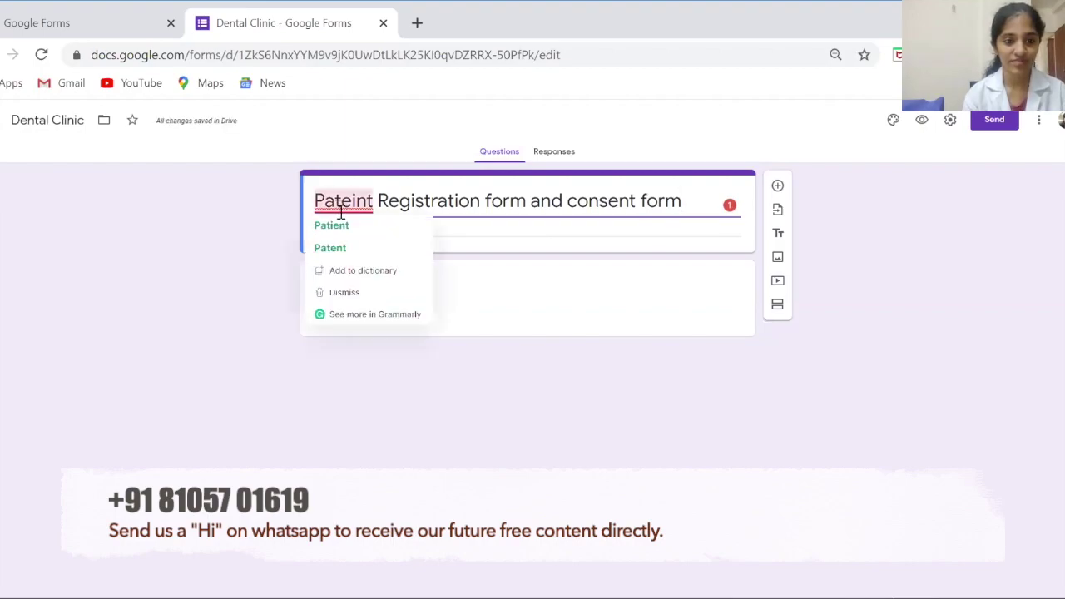
{"action": "left_click", "coordinate": [341, 226]}
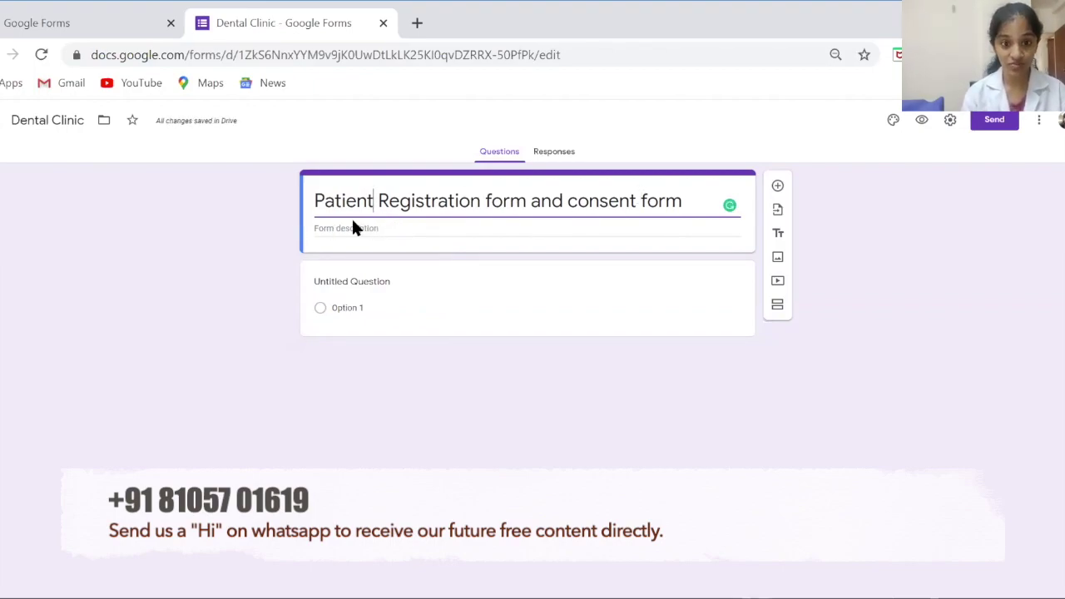
Turn the untitled first question into a required short answer question titled "name".
{"action": "left_click", "coordinate": [435, 285]}
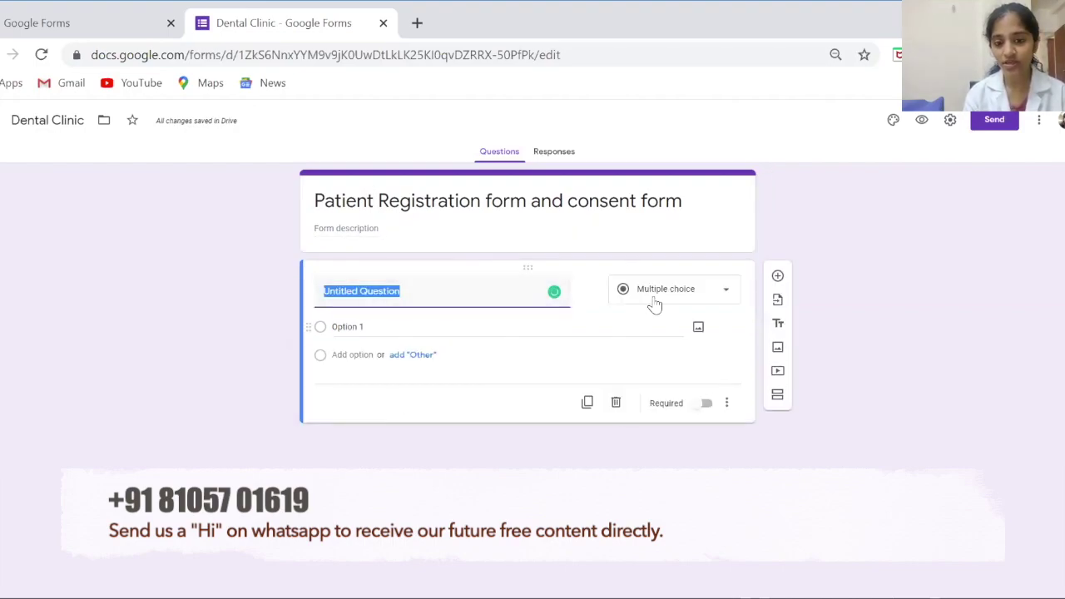
{"action": "left_click", "coordinate": [722, 299]}
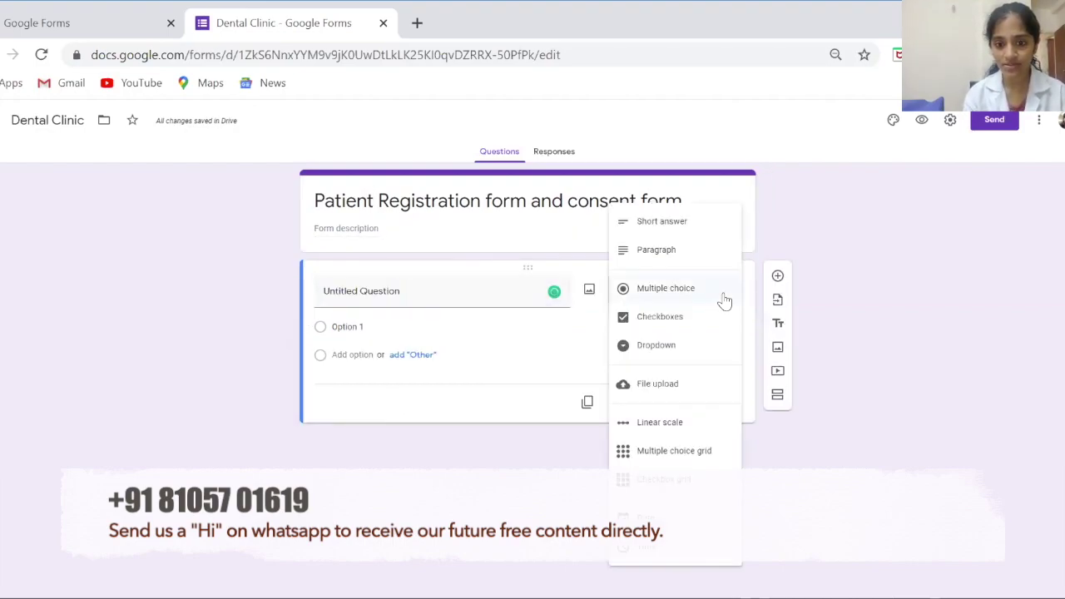
{"action": "left_click", "coordinate": [681, 228]}
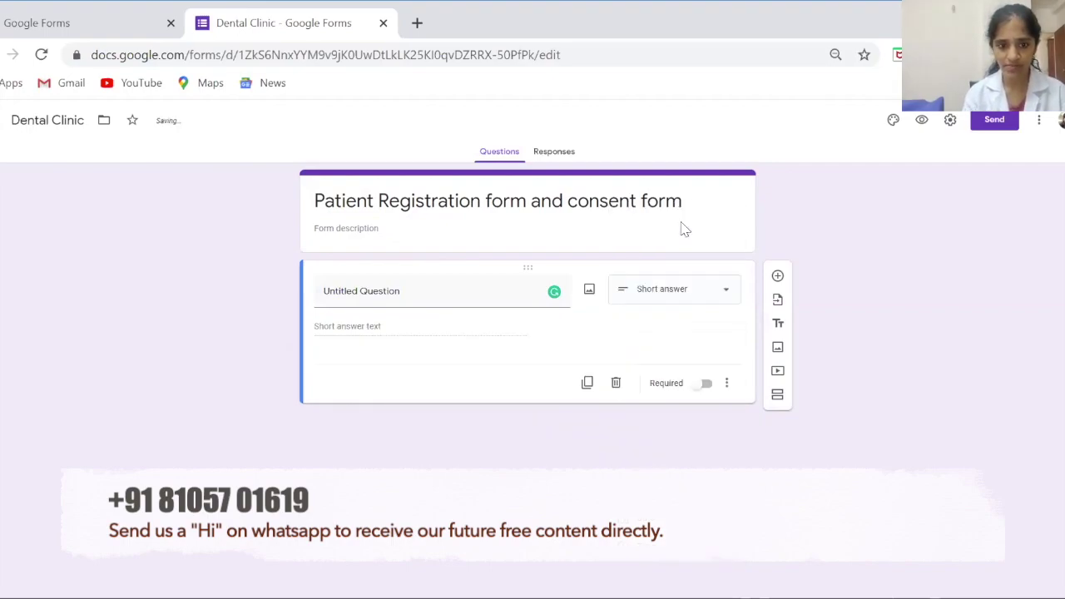
{"action": "left_click", "coordinate": [417, 293]}
{"action": "type", "text": "name"}
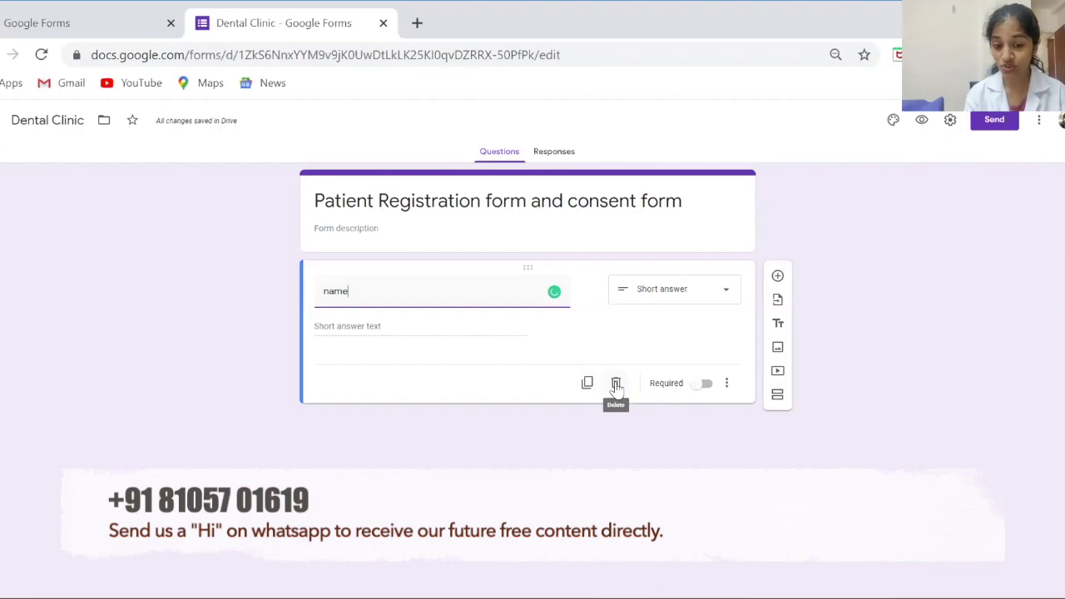
{"action": "left_click", "coordinate": [703, 385]}
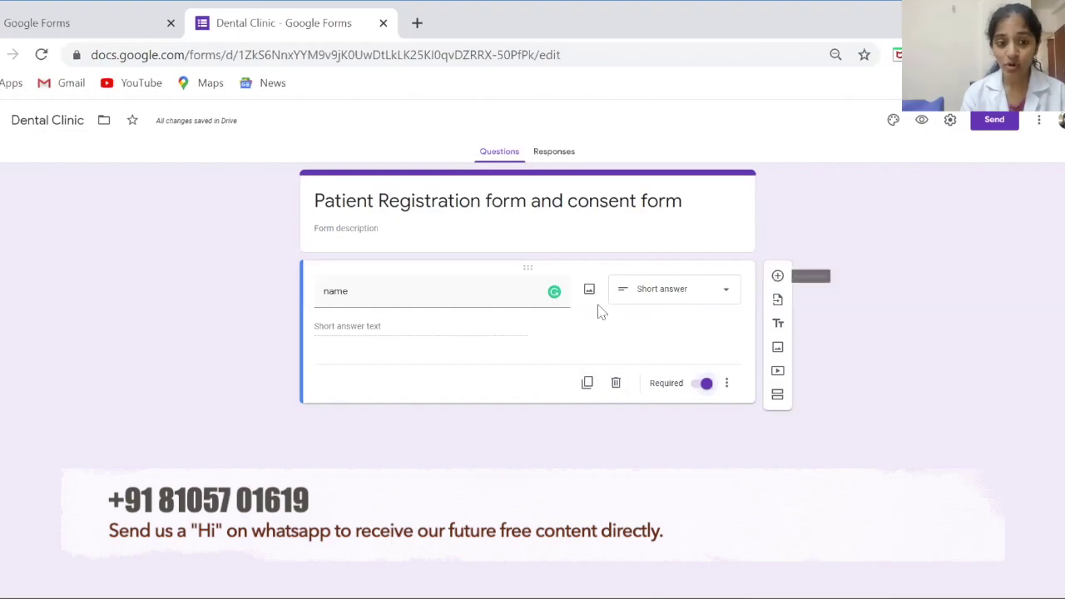
Add a required paragraph question titled "Address" below the name question.
{"action": "left_click", "coordinate": [777, 277]}
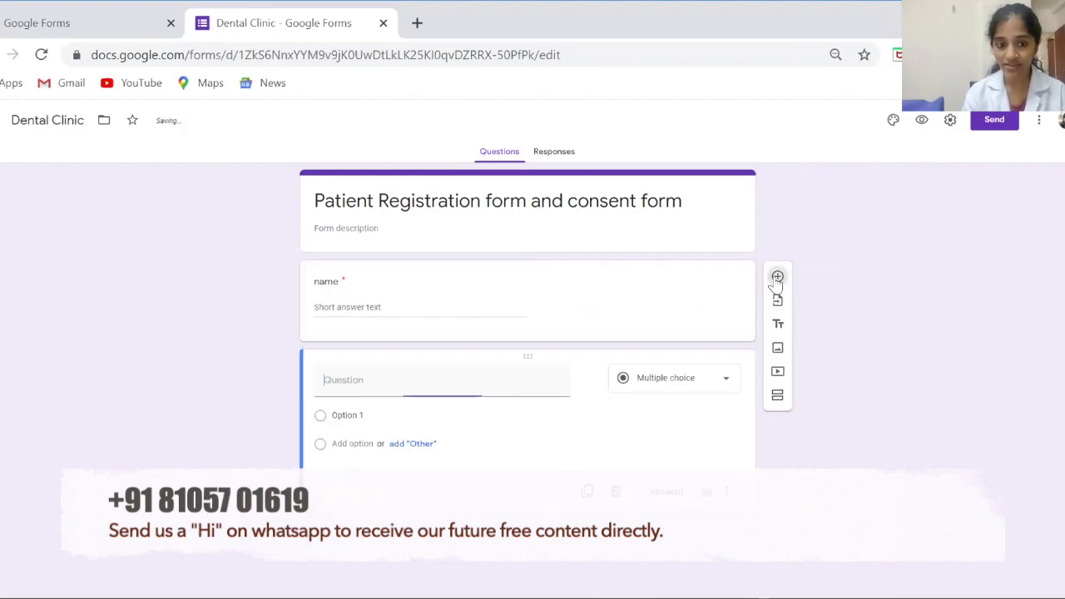
{"action": "left_click", "coordinate": [665, 380]}
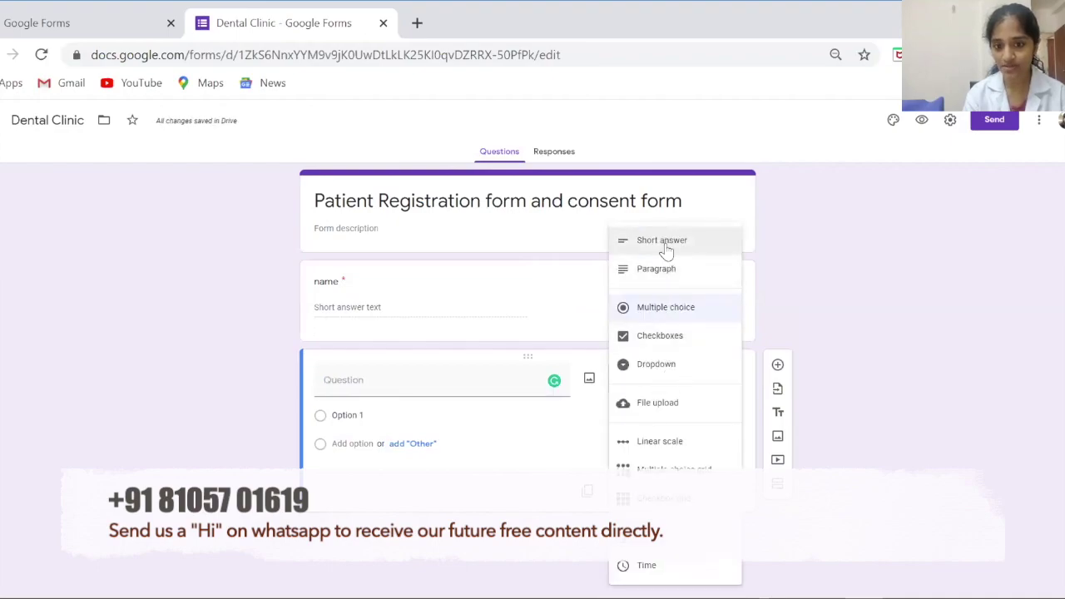
{"action": "left_click", "coordinate": [662, 271]}
{"action": "left_click", "coordinate": [420, 379]}
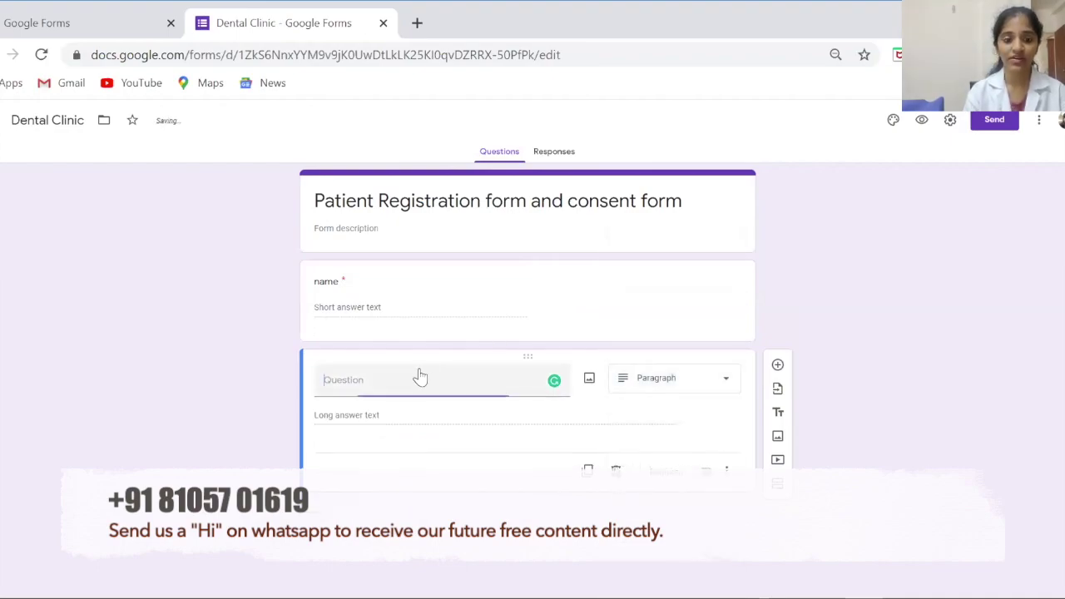
{"action": "type", "text": "Ad"}
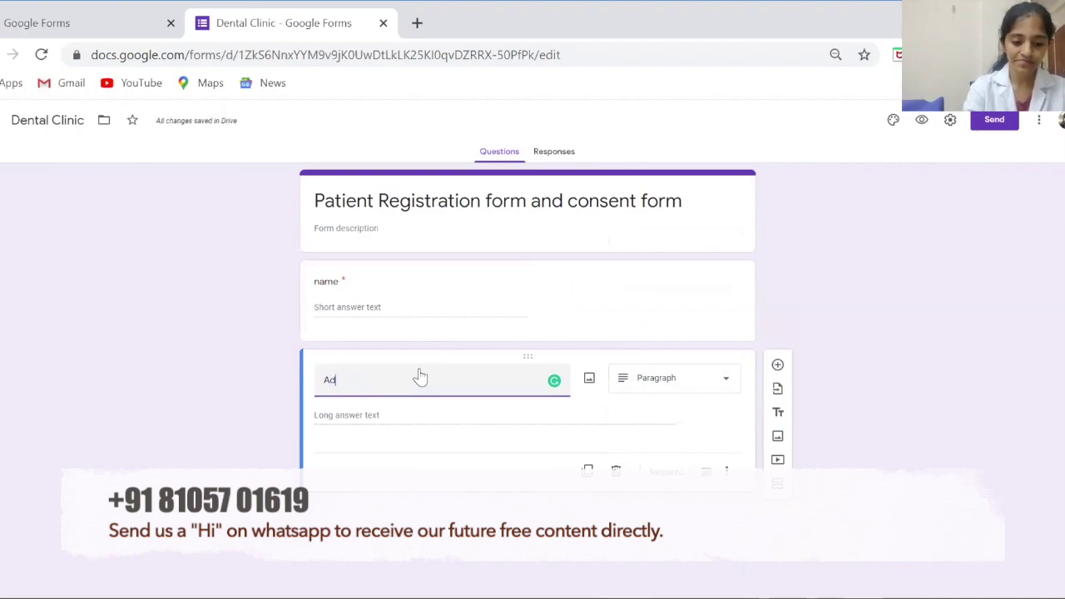
{"action": "type", "text": "dress"}
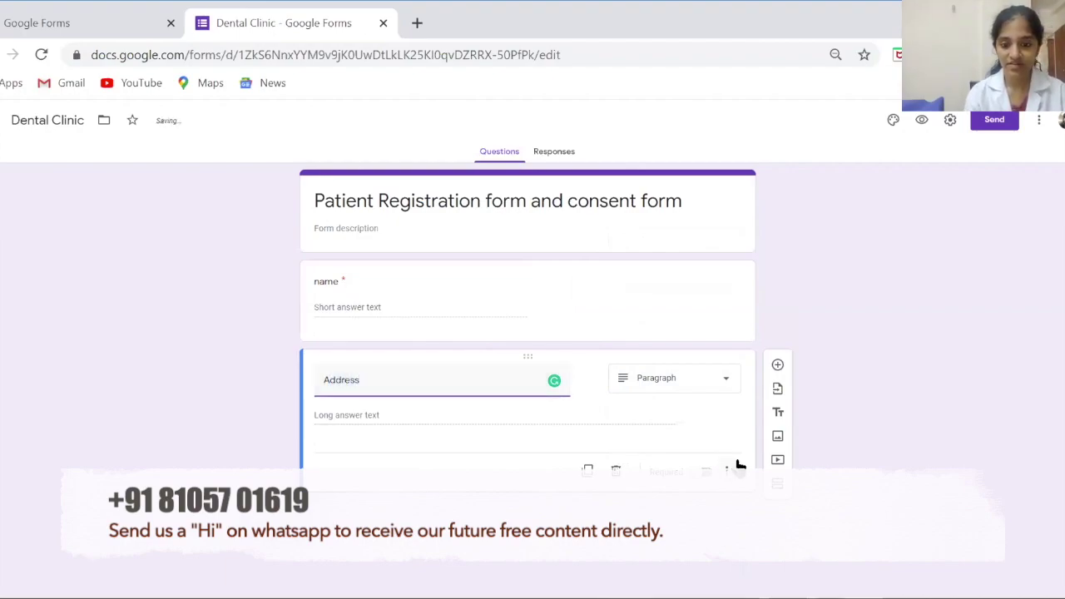
Add a multiple choice question titled "travel history" with the options "yes" and "No".
{"action": "left_click", "coordinate": [778, 368]}
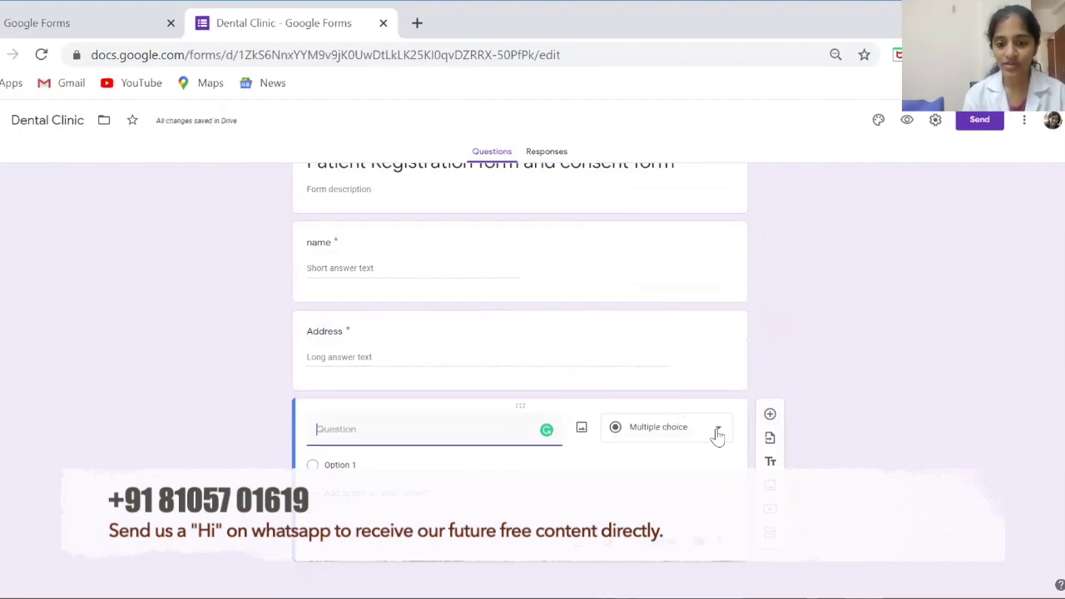
{"action": "left_click", "coordinate": [717, 434]}
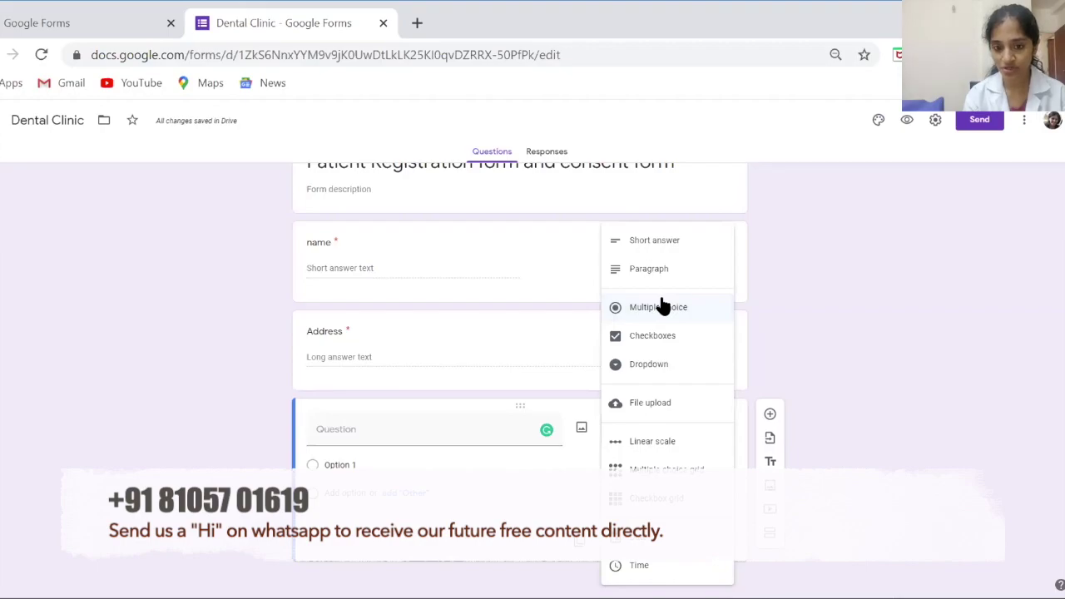
{"action": "left_click", "coordinate": [409, 433]}
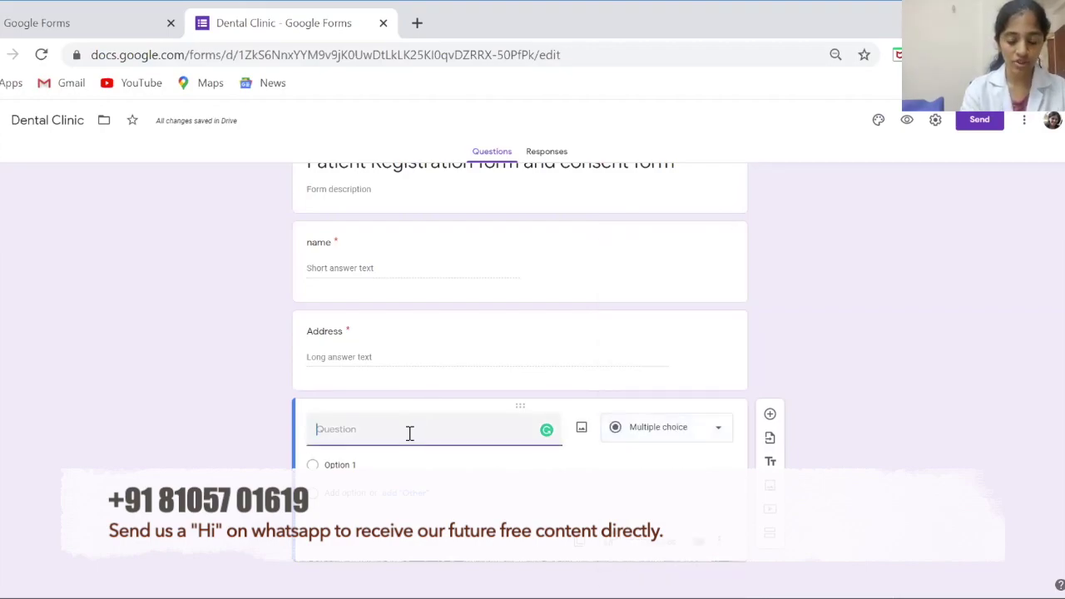
{"action": "type", "text": "travel"}
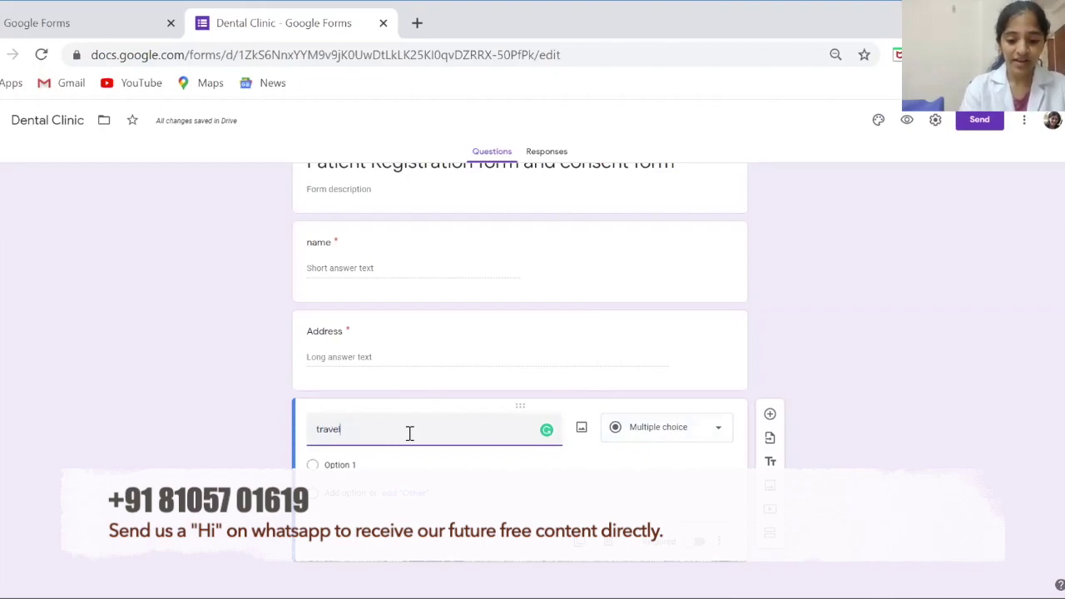
{"action": "type", "text": " history"}
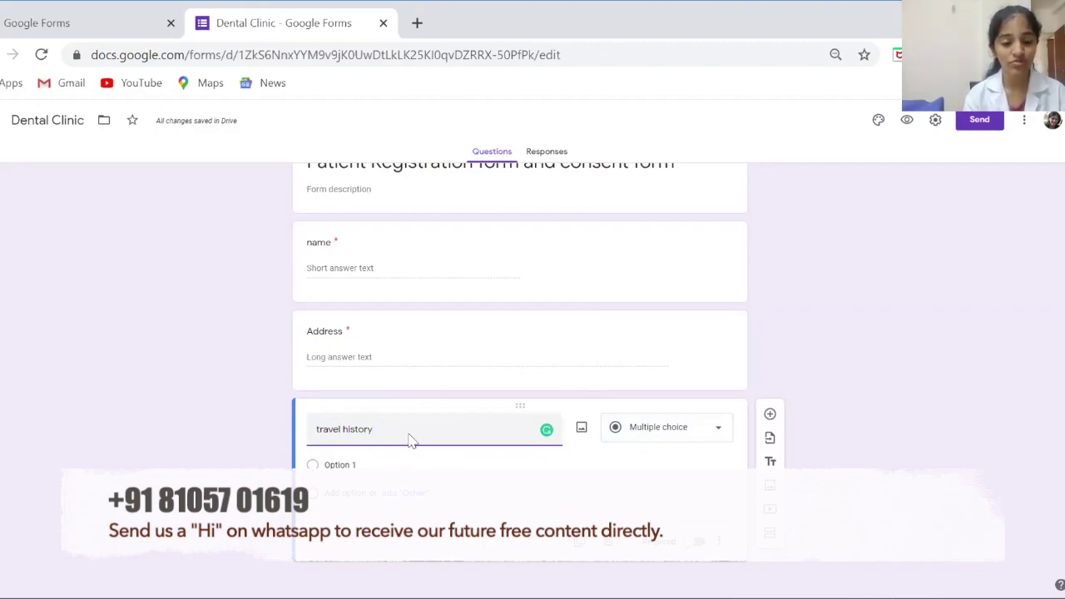
{"action": "left_click", "coordinate": [354, 463]}
{"action": "type", "text": "yes"}
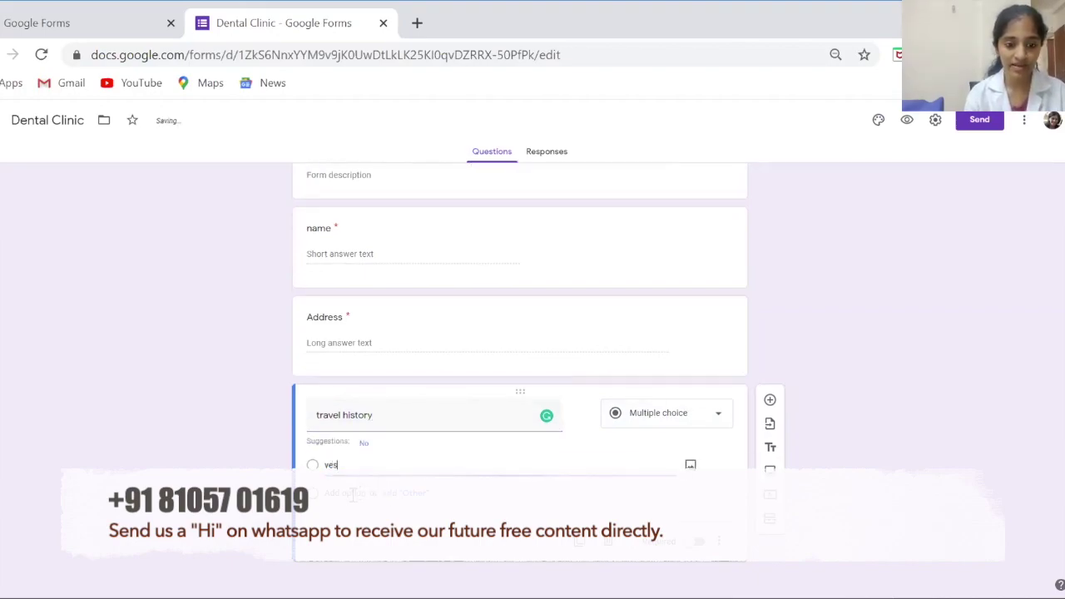
{"action": "key", "text": "Return"}
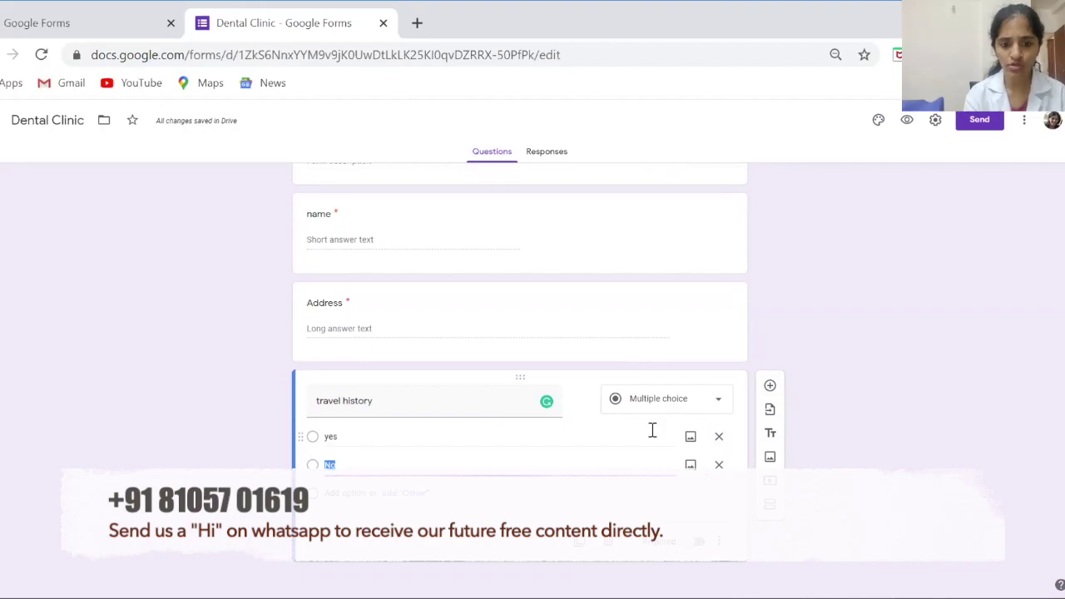
Add a checkboxes question titled "medical history" below the travel history question.
{"action": "left_click", "coordinate": [771, 388]}
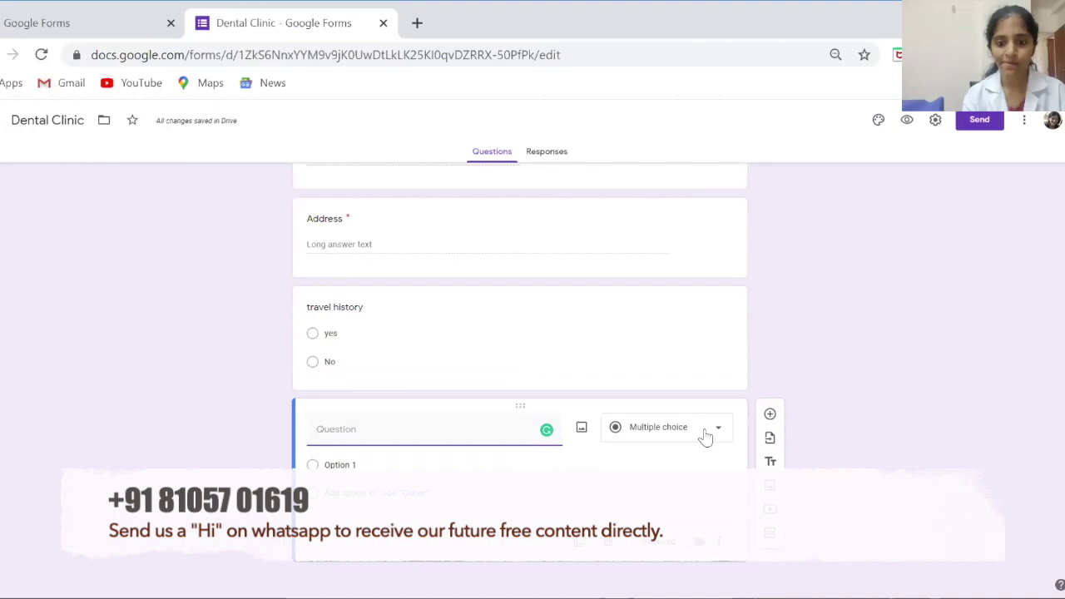
{"action": "left_click", "coordinate": [716, 437]}
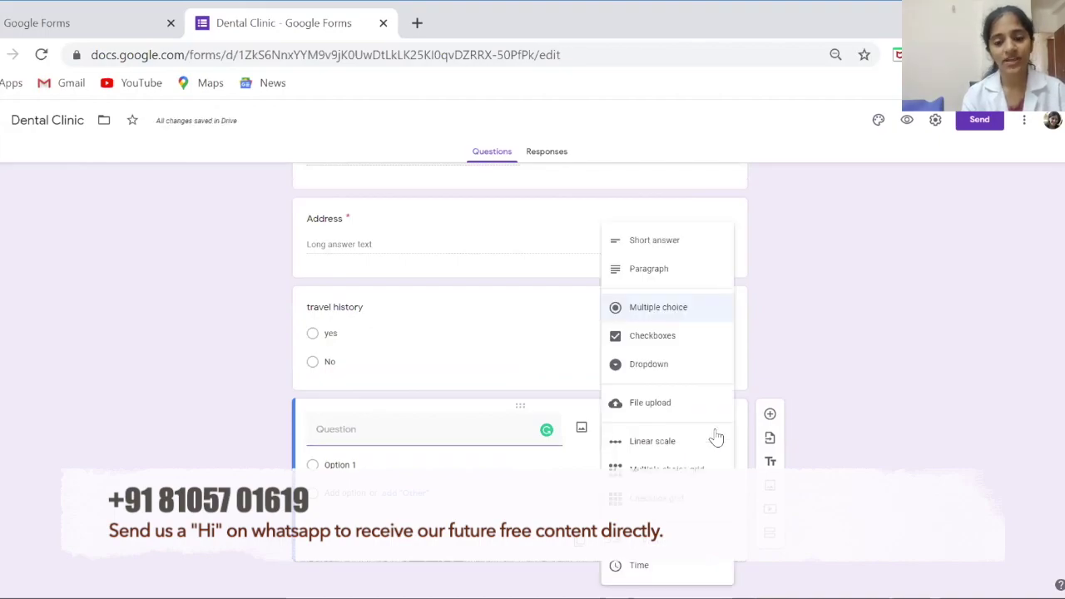
{"action": "left_click", "coordinate": [685, 337]}
{"action": "left_click", "coordinate": [382, 433]}
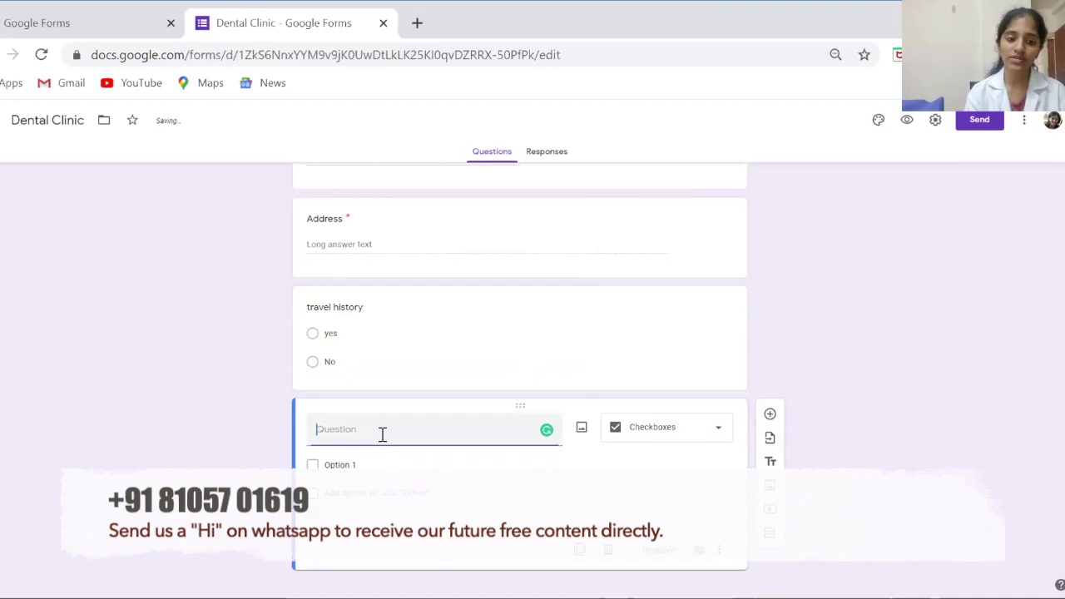
{"action": "type", "text": "medi"}
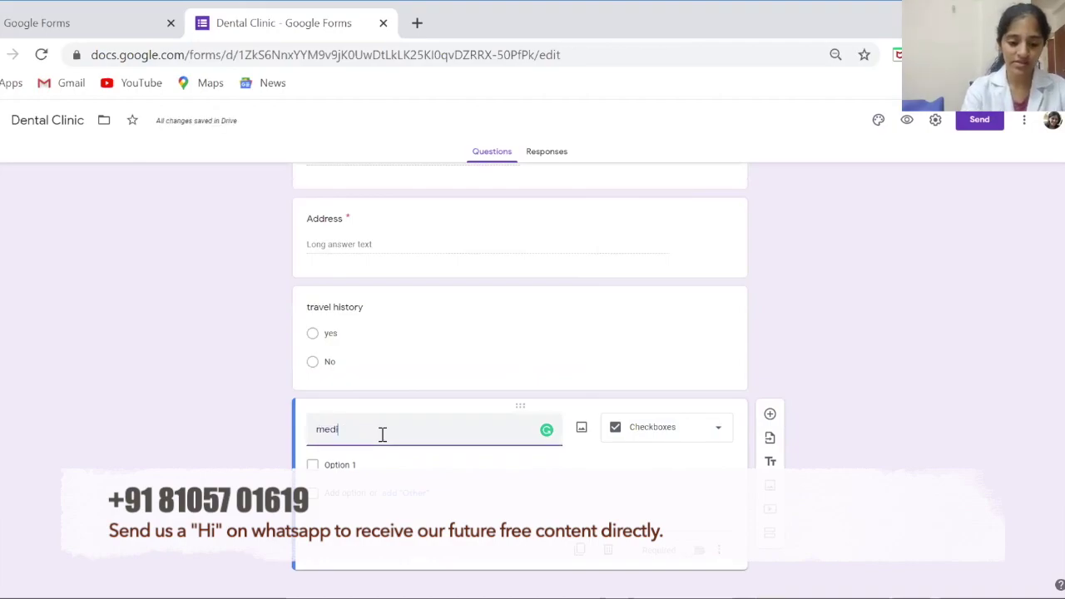
{"action": "type", "text": "cal history"}
Give the medical history question the options "diabetes" and "none" and make it required.
{"action": "left_click", "coordinate": [337, 464]}
{"action": "type", "text": "dia"}
{"action": "type", "text": "betes"}
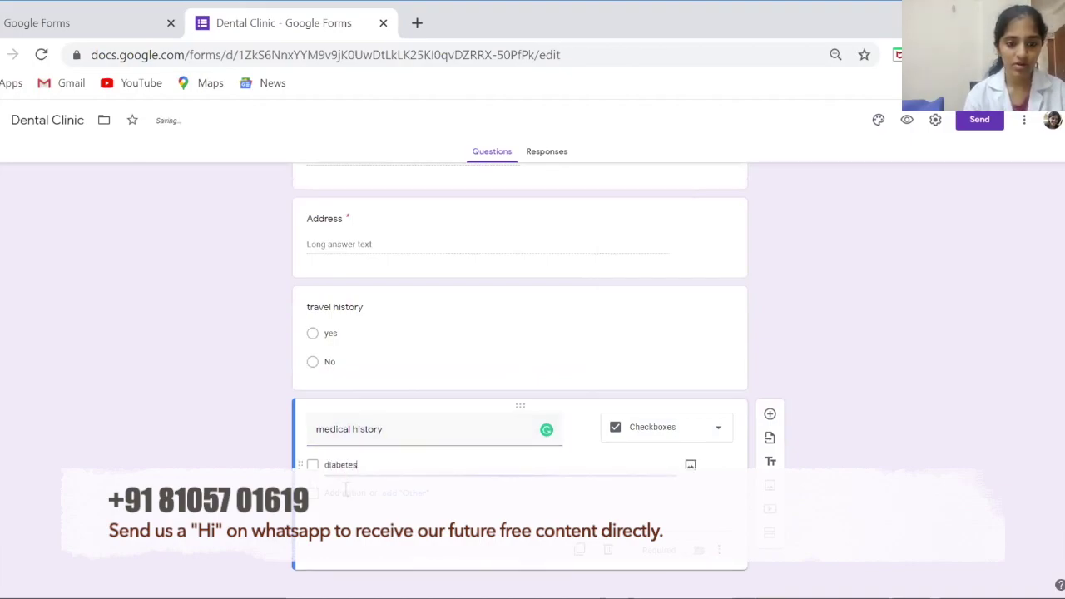
{"action": "left_click", "coordinate": [346, 491]}
{"action": "type", "text": "none"}
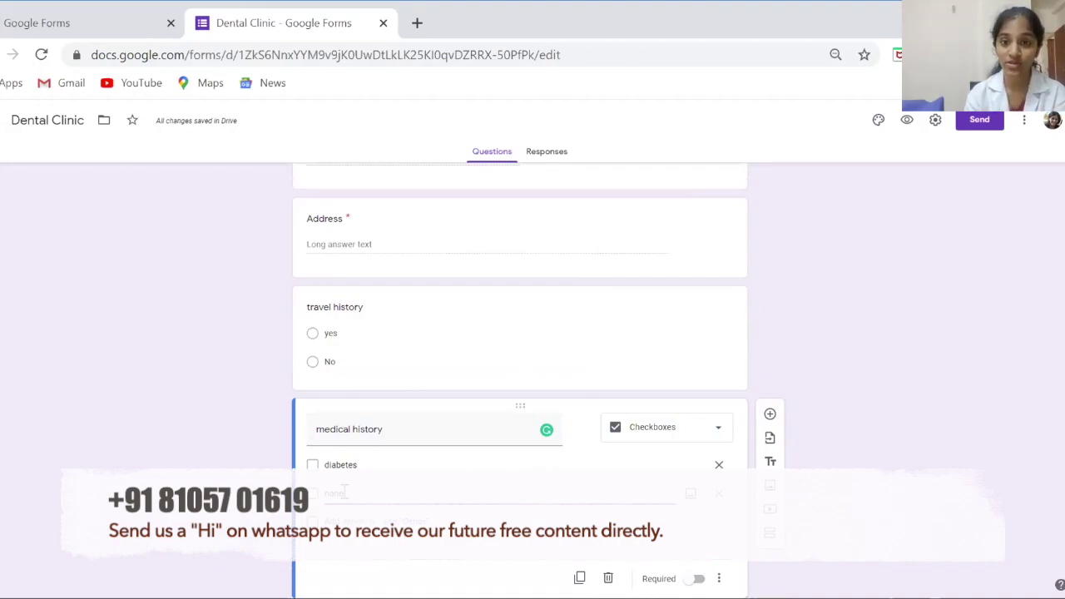
{"action": "scroll", "coordinate": [344, 492], "scroll_direction": "down", "scroll_amount": 1}
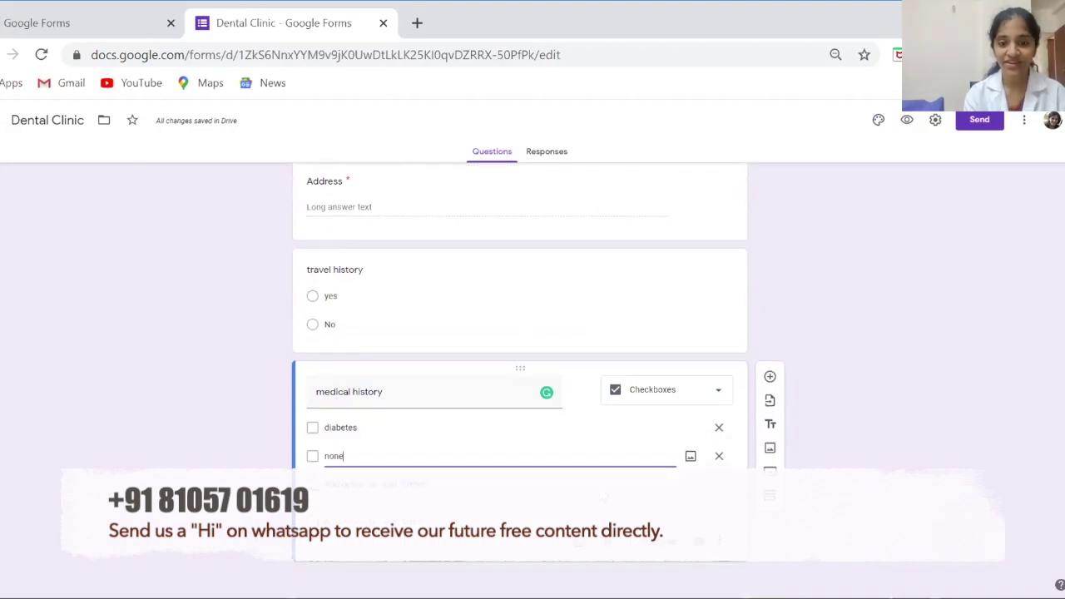
{"action": "left_click", "coordinate": [778, 366]}
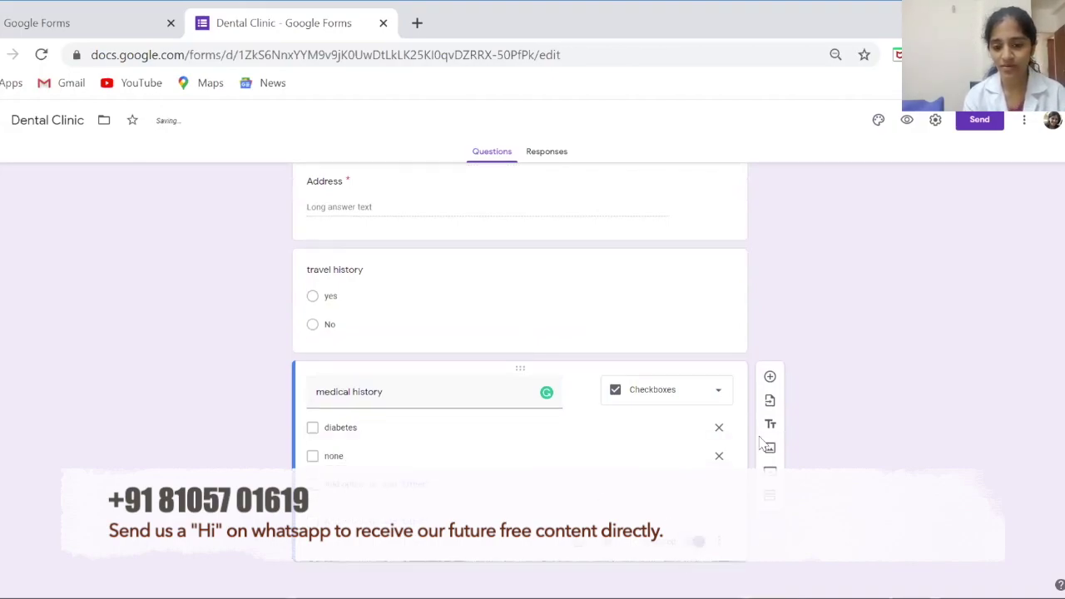
Add a required dropdown question titled "gender" below medical history, using the suggested options Female and Male.
{"action": "left_click", "coordinate": [770, 376]}
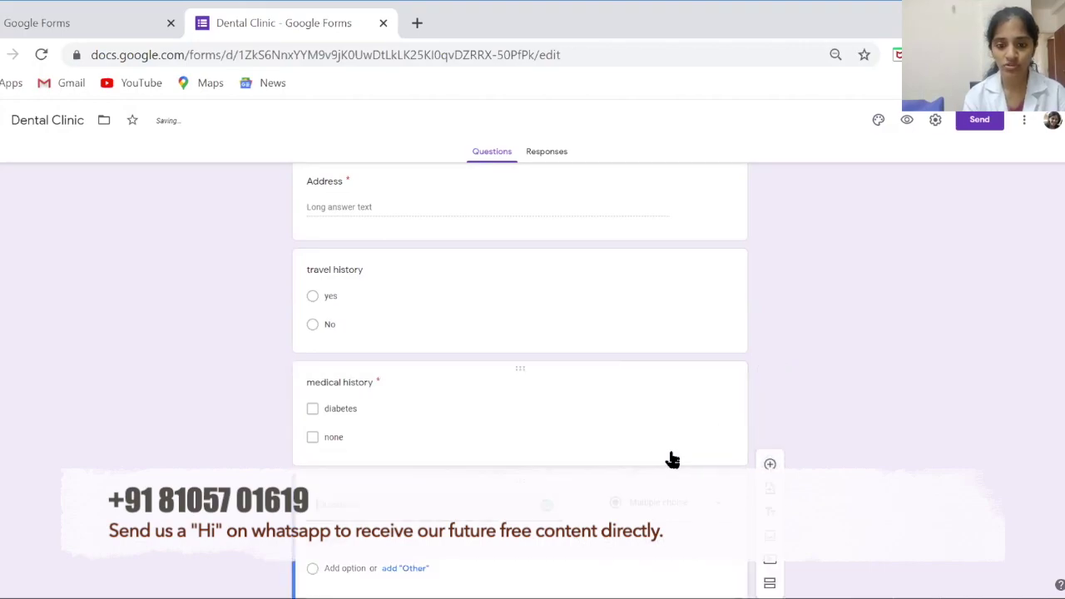
{"action": "left_click", "coordinate": [715, 431]}
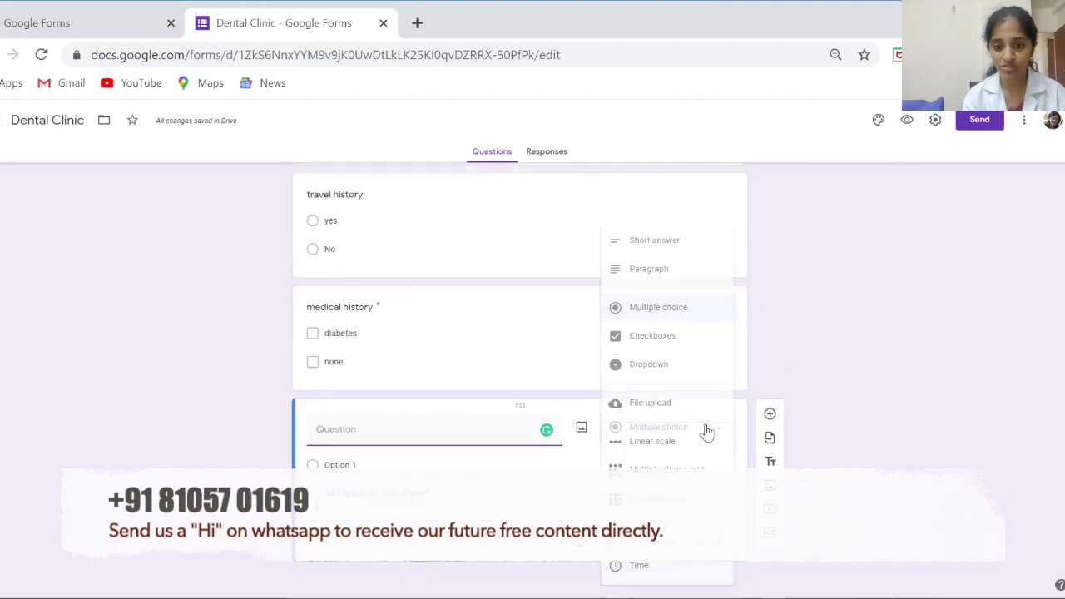
{"action": "left_click", "coordinate": [672, 366]}
{"action": "left_click", "coordinate": [409, 432]}
{"action": "type", "text": "gender"}
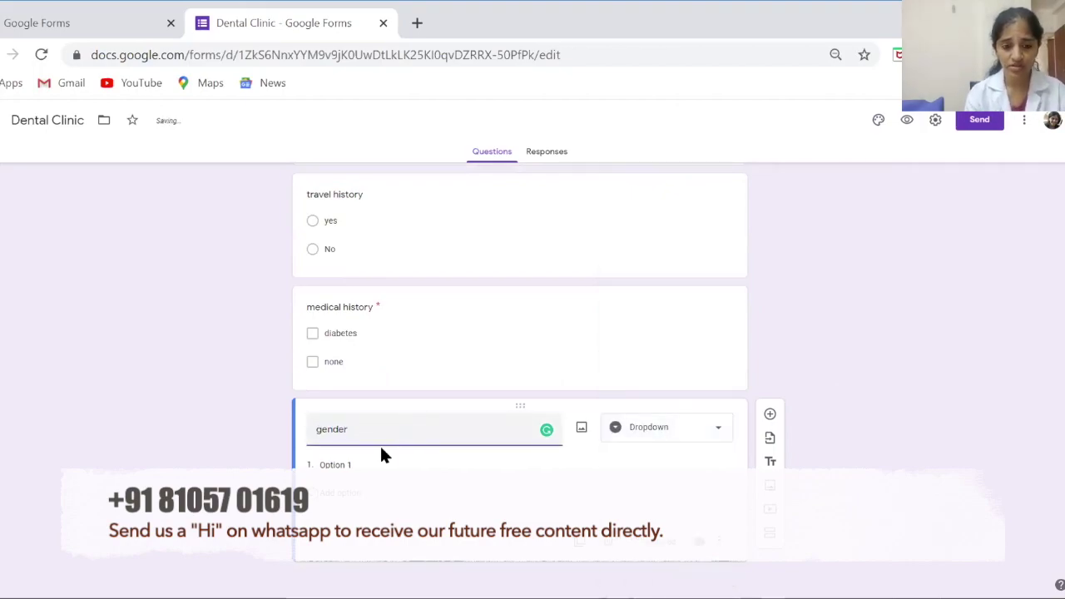
{"action": "left_click", "coordinate": [404, 462]}
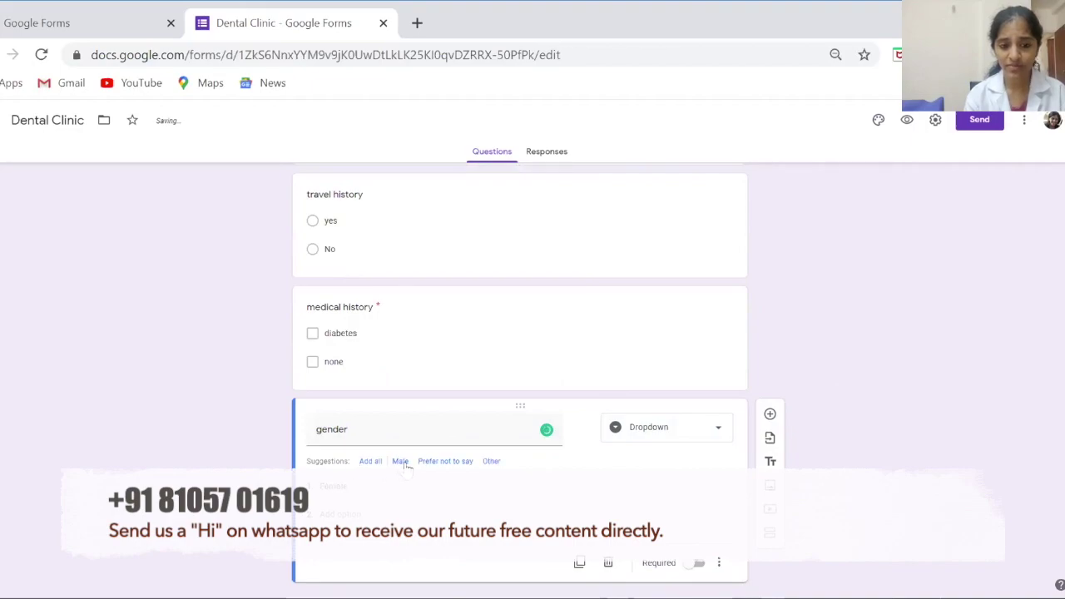
{"action": "left_click", "coordinate": [400, 462]}
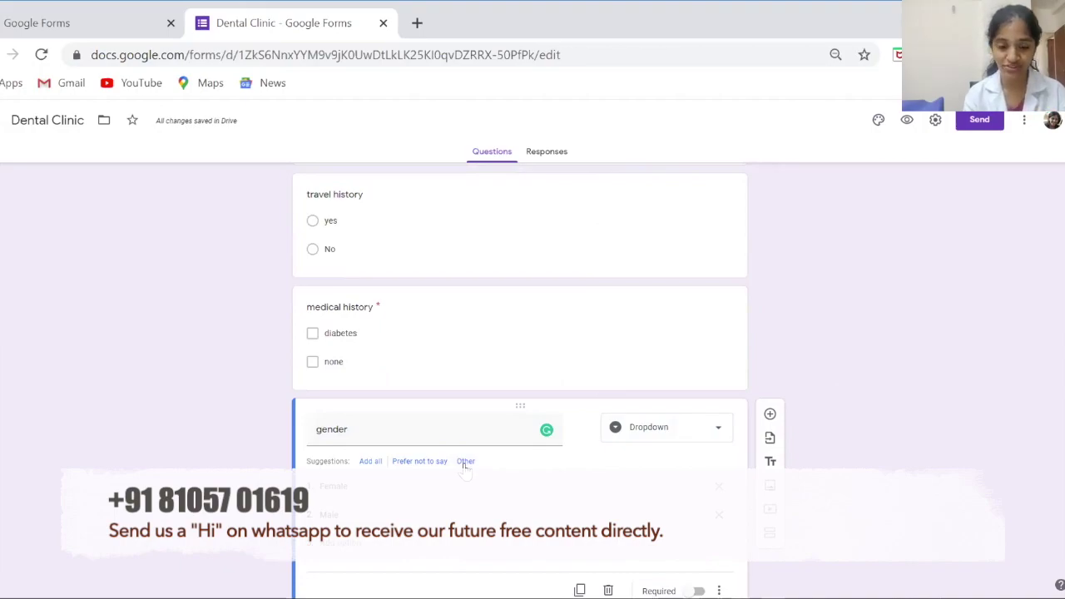
{"action": "left_click", "coordinate": [465, 462]}
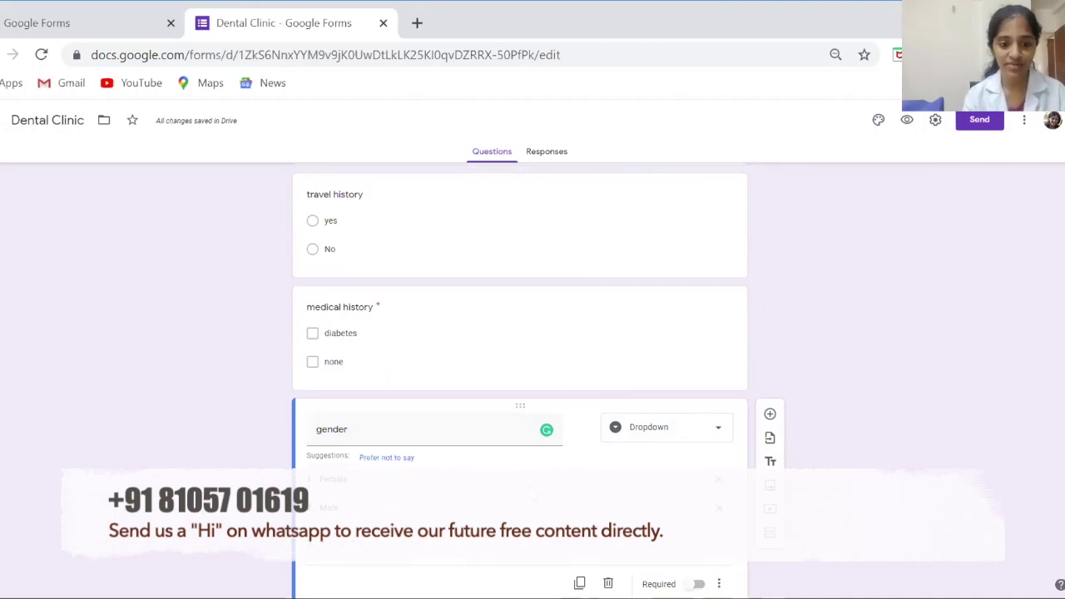
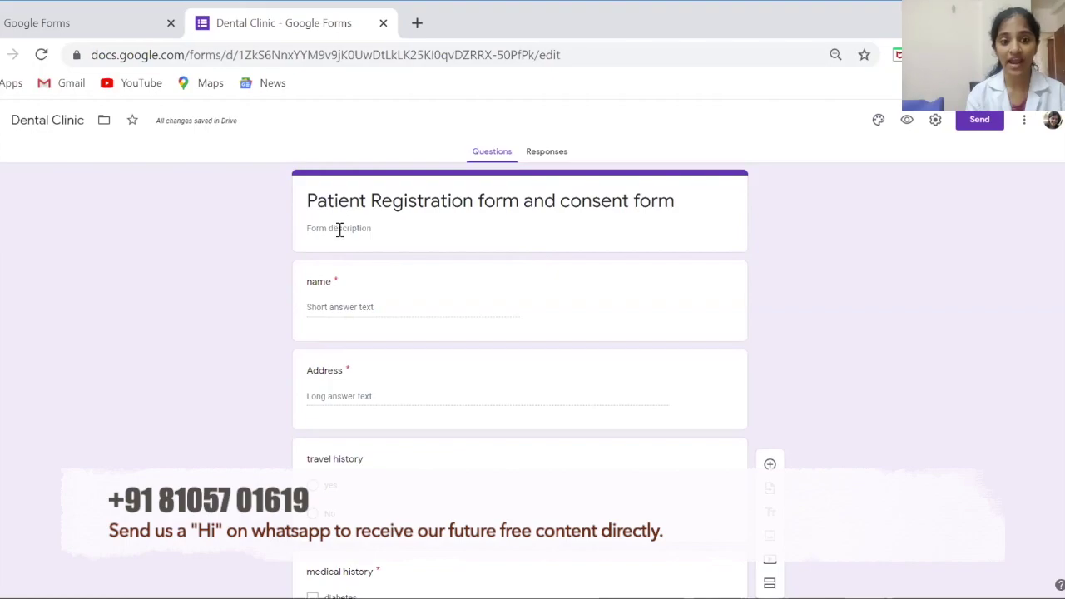
Enter "content of consent form" as the form description.
{"action": "left_click", "coordinate": [340, 230]}
{"action": "type", "text": "c"}
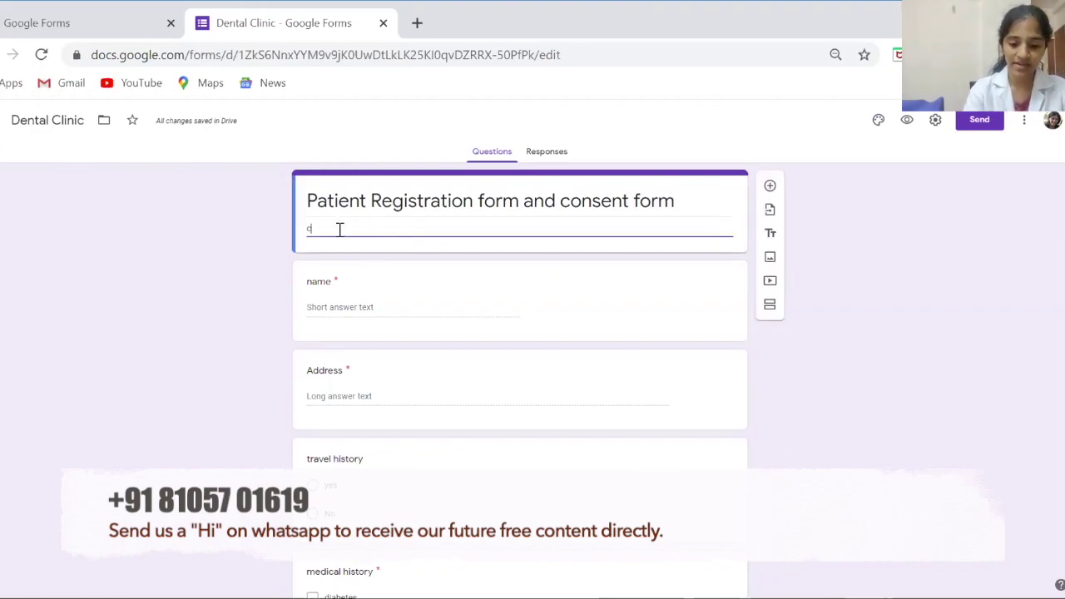
{"action": "type", "text": "ontent of"}
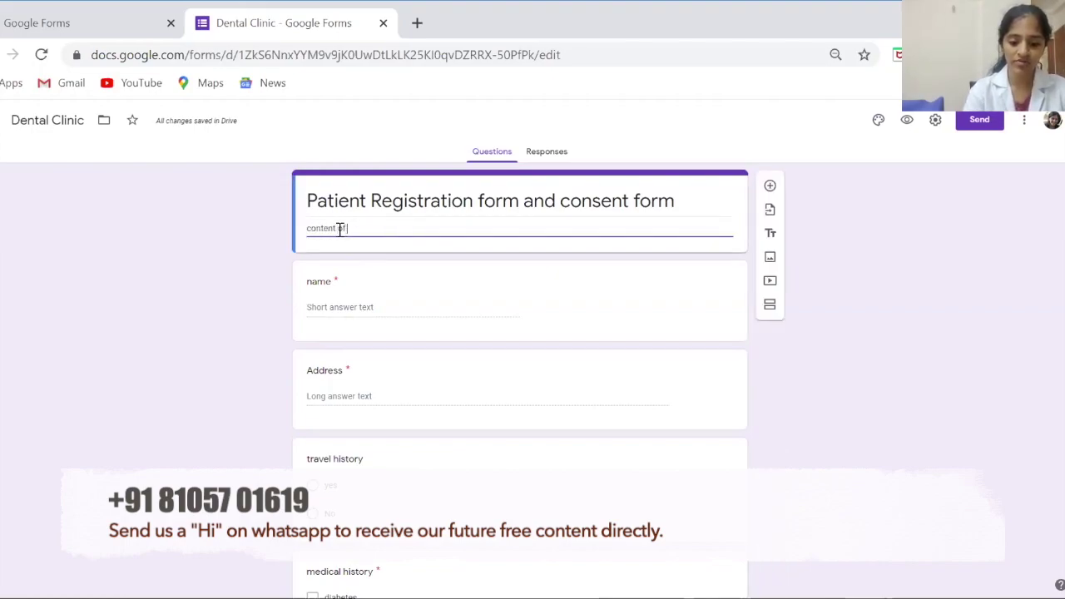
{"action": "type", "text": " consent form"}
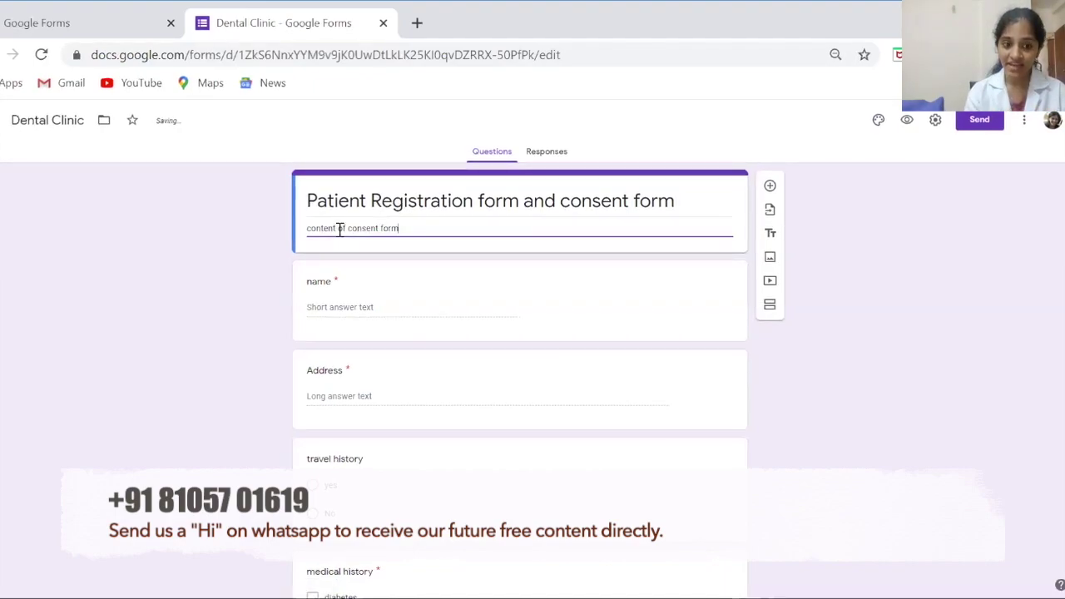
Add a new question below the gender question.
{"action": "scroll", "coordinate": [340, 230], "scroll_direction": "down", "scroll_amount": 1}
{"action": "scroll", "coordinate": [339, 231], "scroll_direction": "down", "scroll_amount": 3}
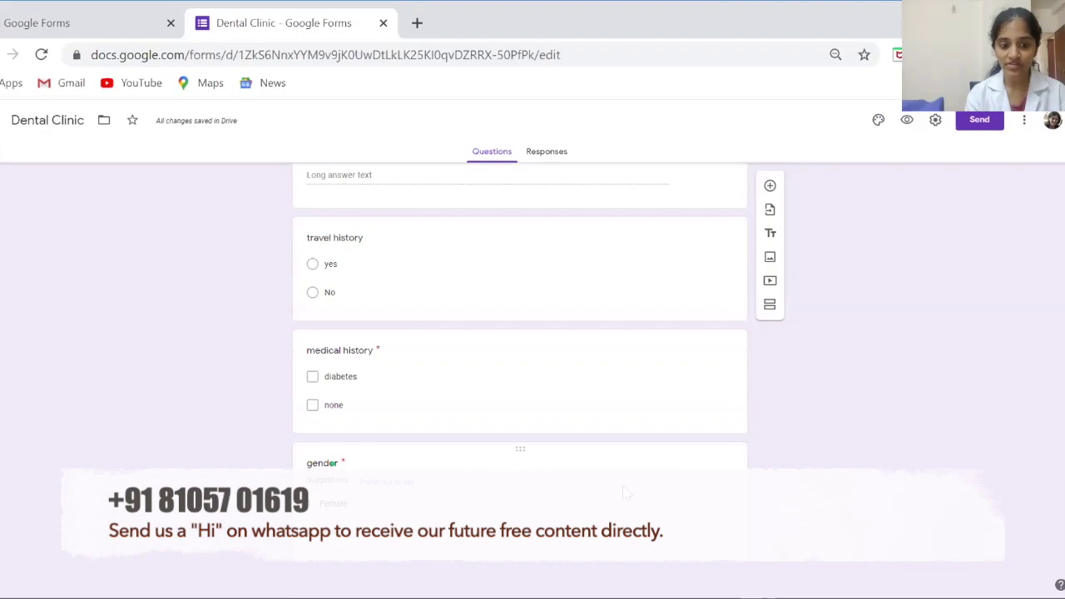
{"action": "left_click", "coordinate": [645, 499]}
{"action": "left_click", "coordinate": [769, 463]}
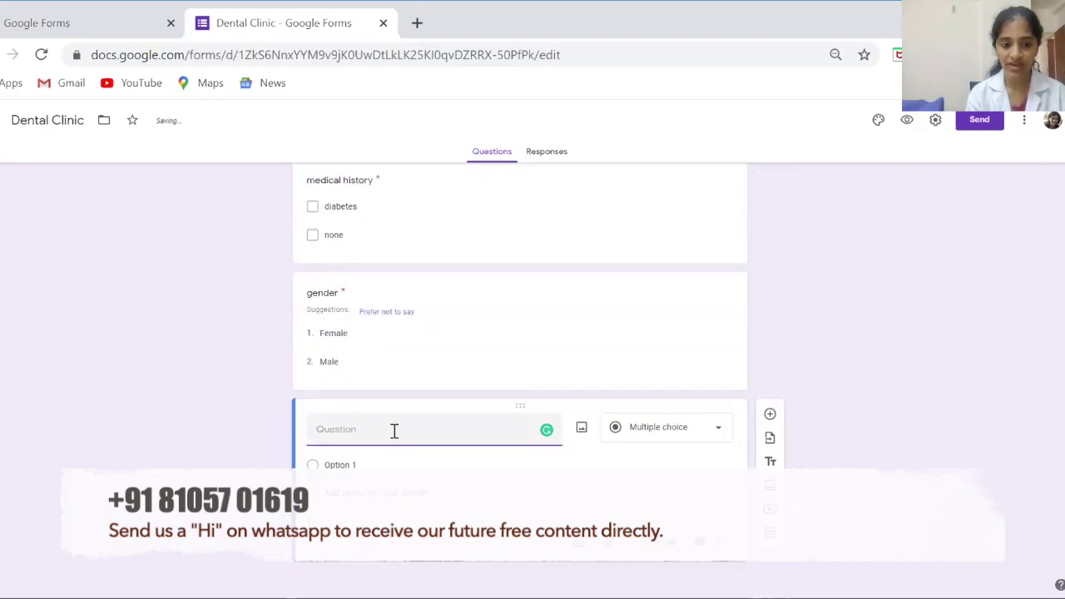
{"action": "type", "text": "i agree"}
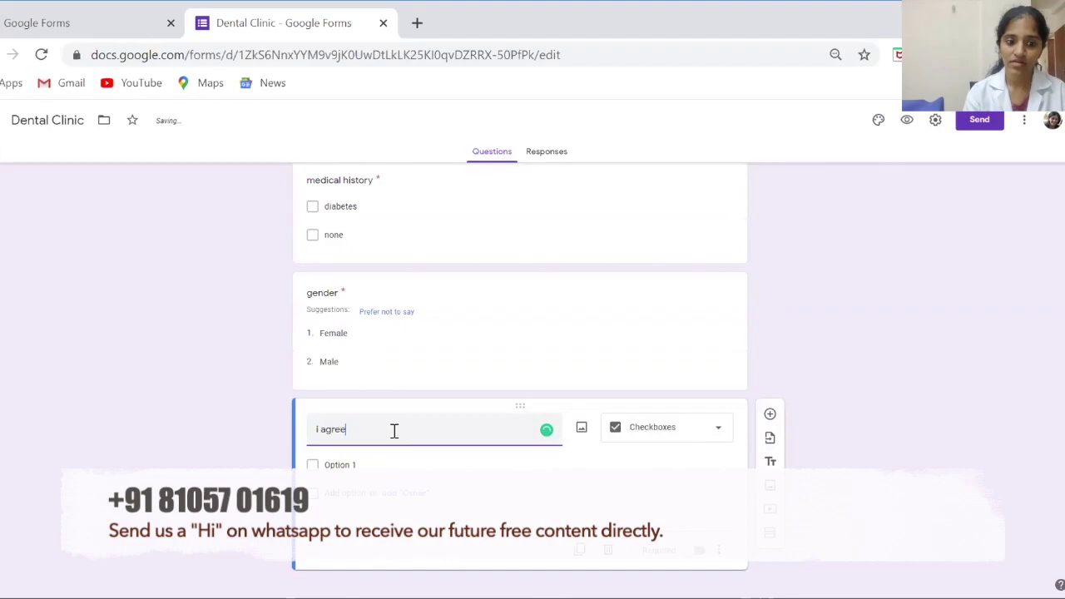
{"action": "key", "text": "BackSpace"}
{"action": "key", "text": "BackSpace"}
{"action": "key", "text": "BackSpace"}
{"action": "key", "text": "BackSpace"}
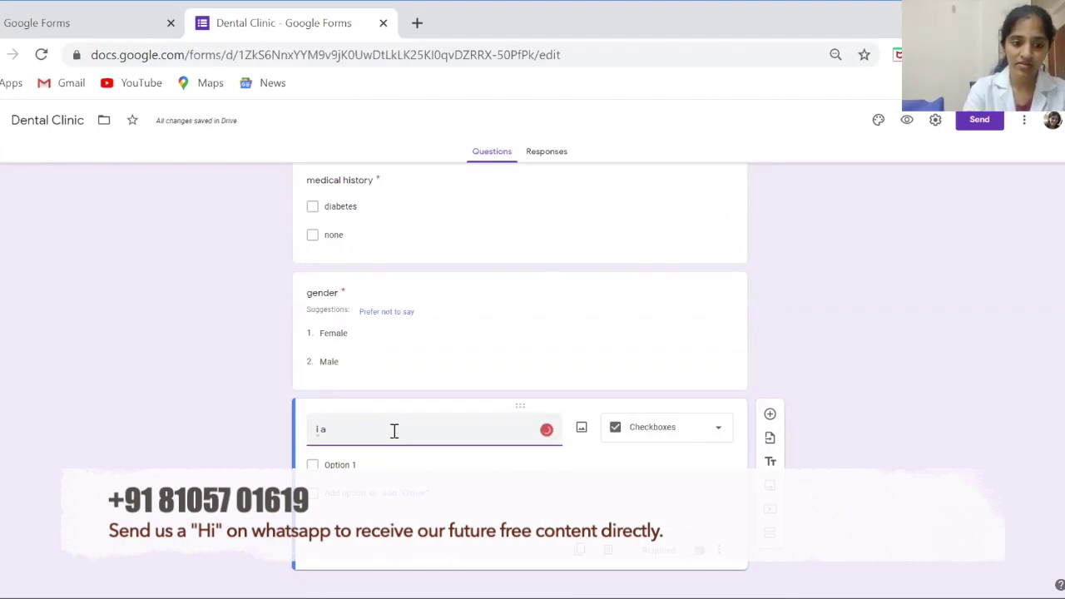
{"action": "key", "text": "BackSpace"}
{"action": "key", "text": "BackSpace"}
{"action": "key", "text": "BackSpace"}
Title the new multiple choice question "I give my consent", with the suggested option "Yes", and make it required.
{"action": "type", "text": "I give"}
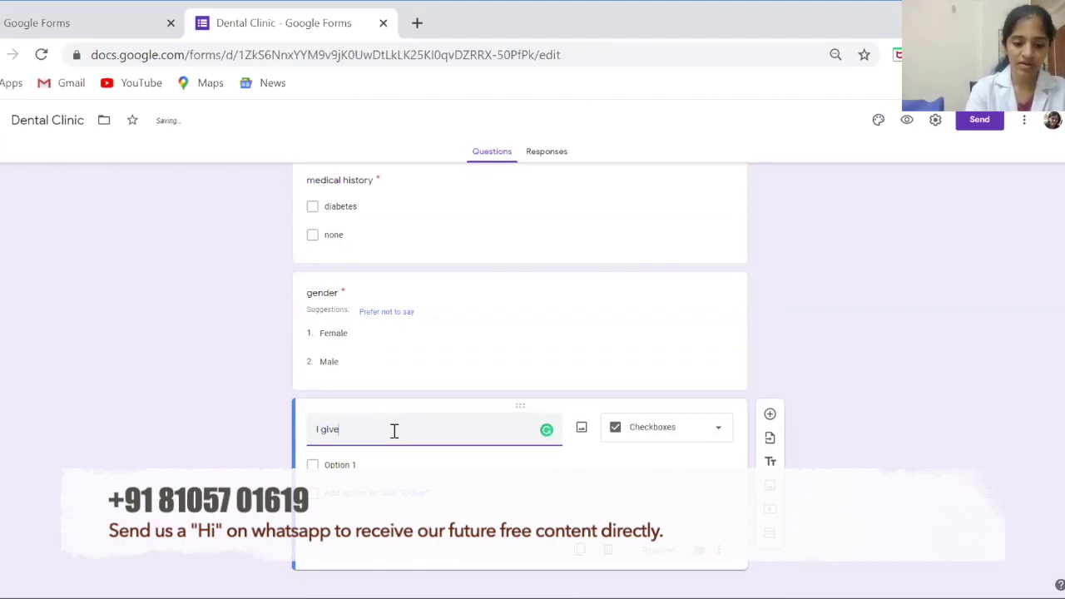
{"action": "type", "text": " my consent"}
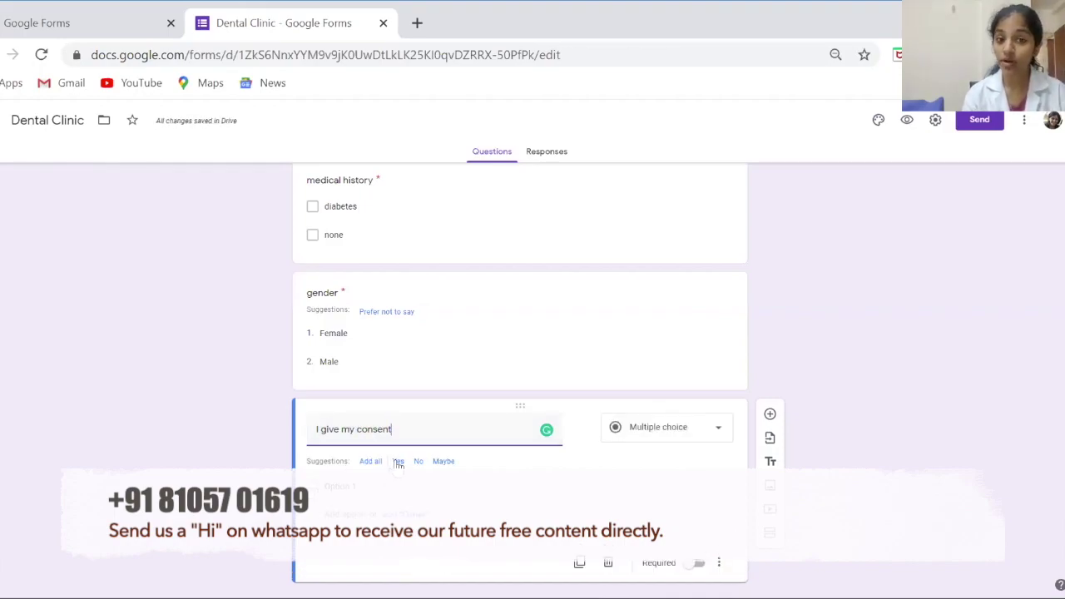
{"action": "left_click", "coordinate": [398, 462]}
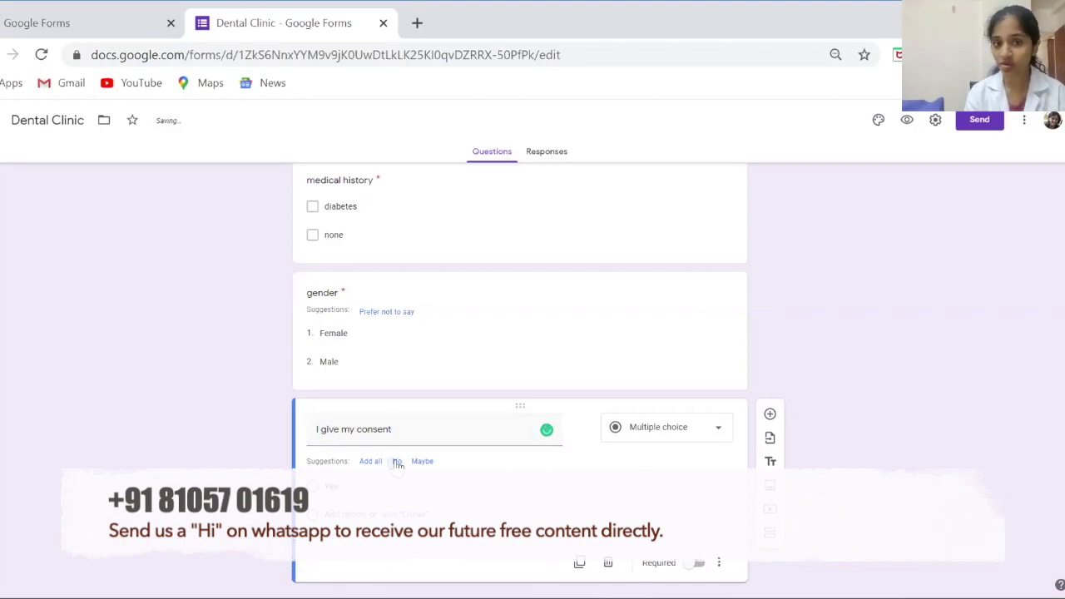
{"action": "left_click", "coordinate": [696, 564]}
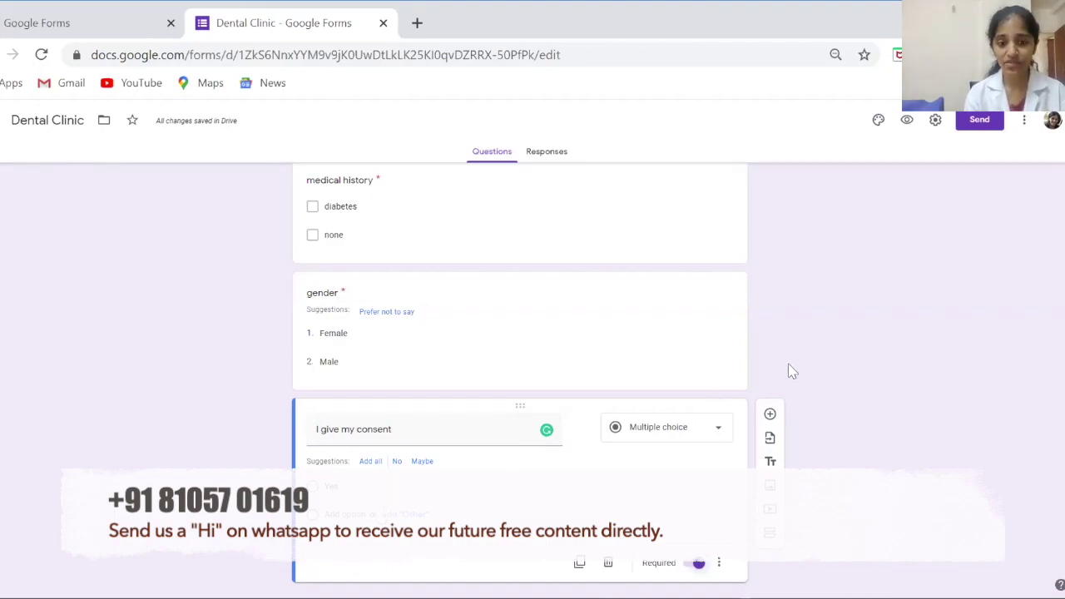
{"action": "scroll", "coordinate": [792, 368], "scroll_direction": "down", "scroll_amount": 1}
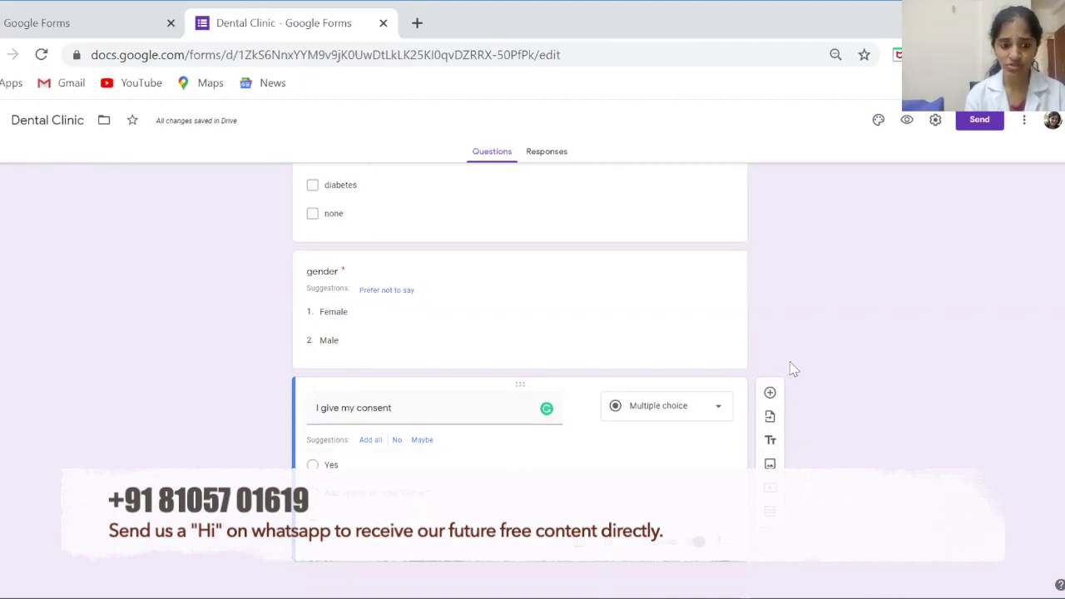
{"action": "scroll", "coordinate": [792, 368], "scroll_direction": "up", "scroll_amount": 5}
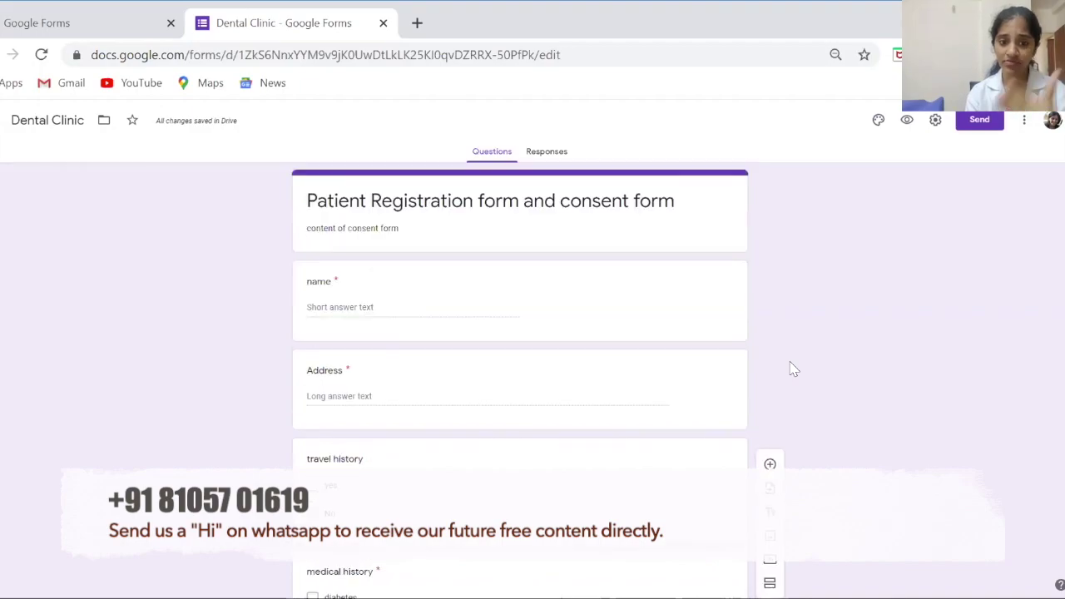